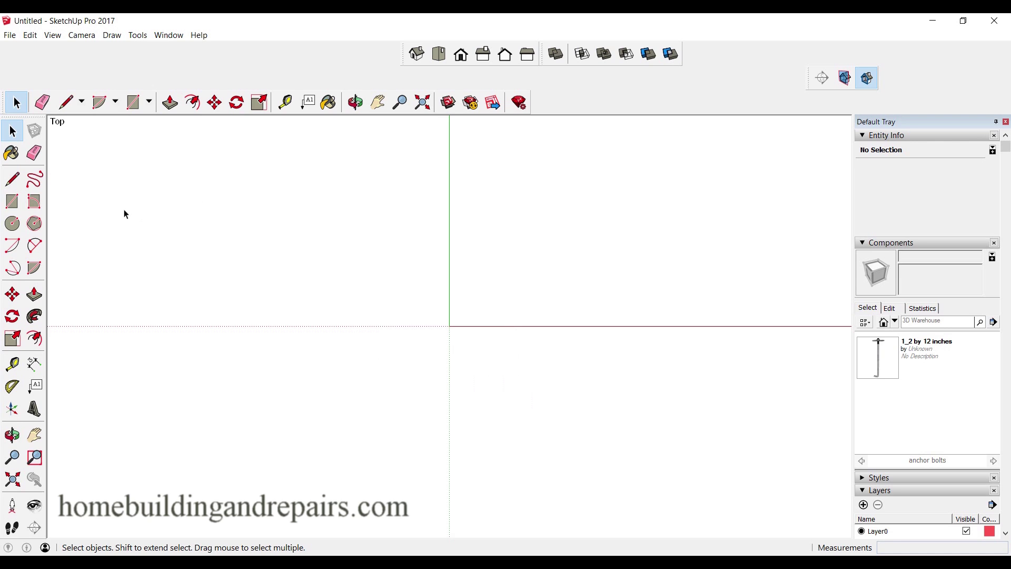
- Draw a rectangle from the axes origin and size it to 11" by 3'
{"action": "left_click", "coordinate": [14, 204]}
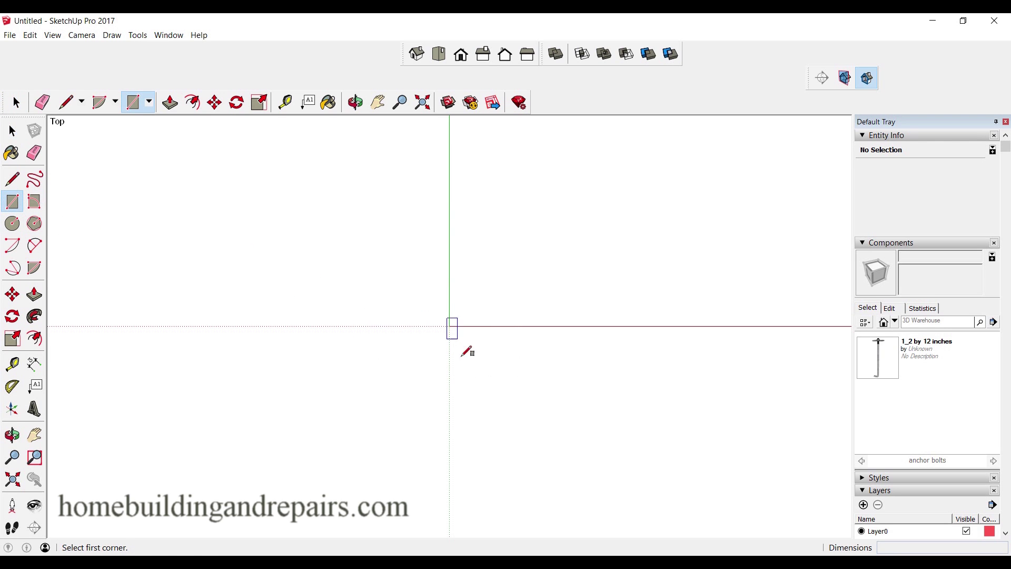
{"action": "left_click", "coordinate": [449, 326]}
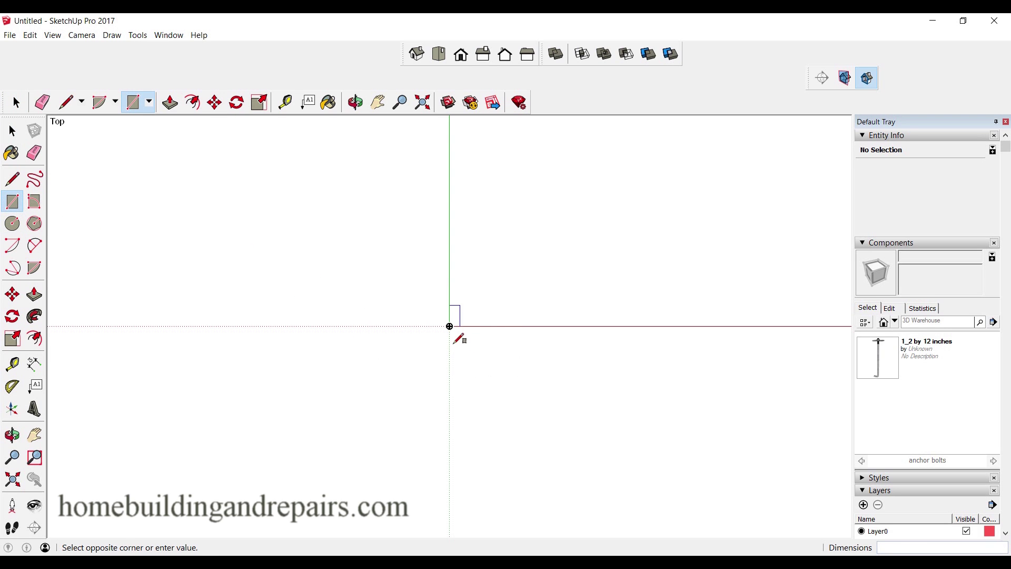
{"action": "left_click", "coordinate": [504, 321]}
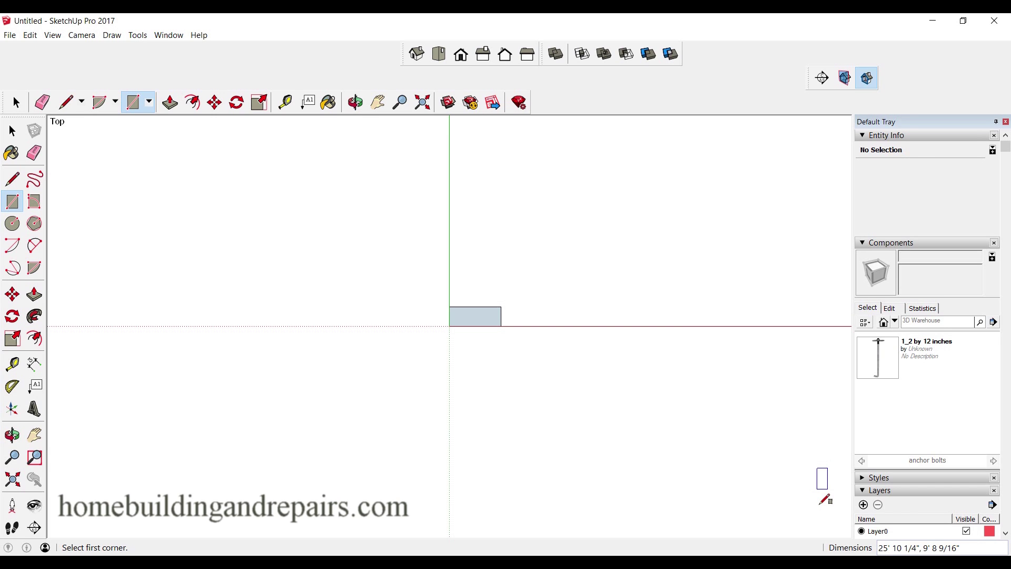
{"action": "type", "text": "11\",3'"}
{"action": "key", "text": "Return"}
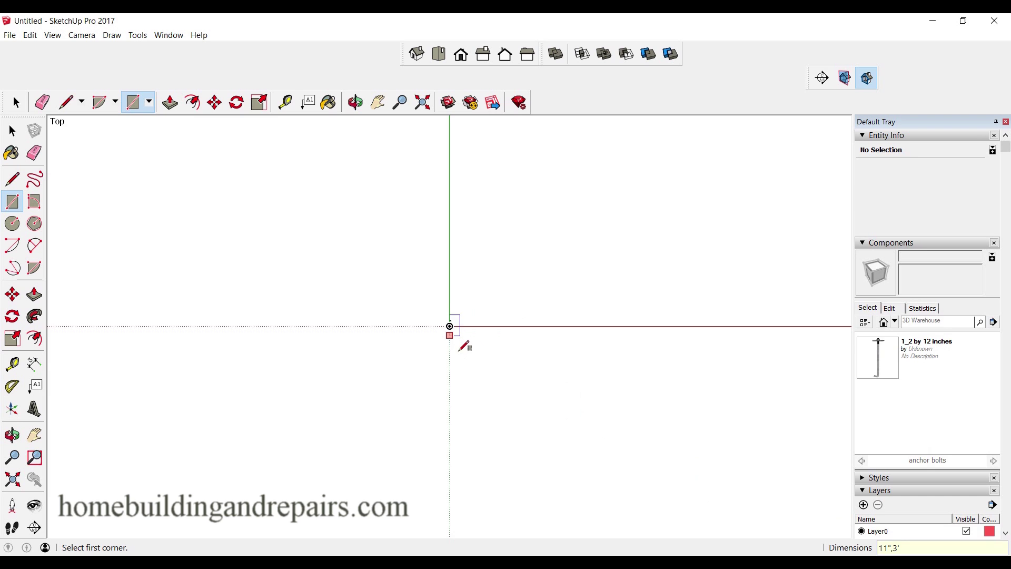
{"action": "scroll", "coordinate": [457, 321], "scroll_direction": "up", "scroll_amount": 3}
{"action": "scroll", "coordinate": [456, 321], "scroll_direction": "up", "scroll_amount": 2}
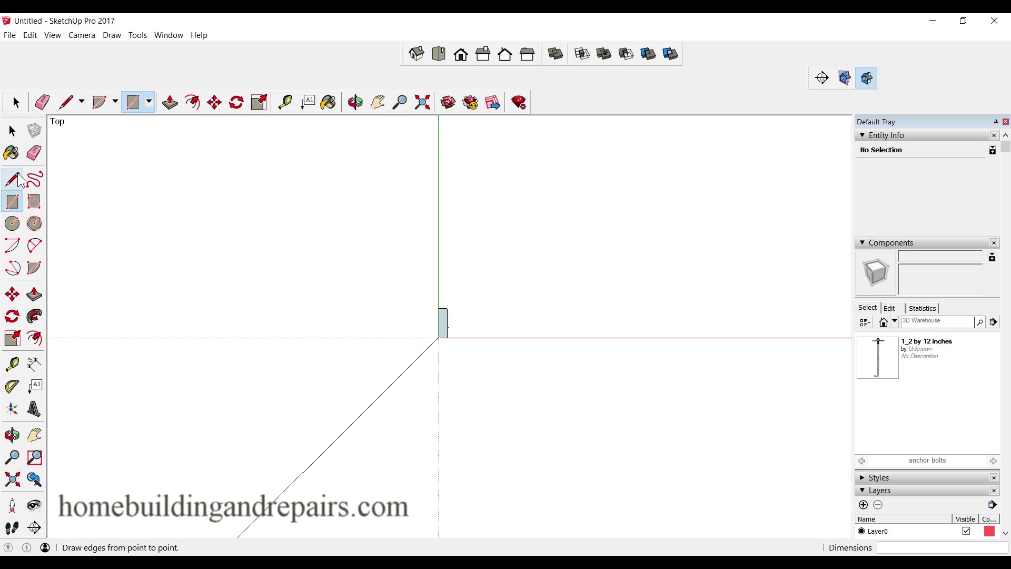
- Tilt into perspective and push the rectangle up 7 1/2" into a solid box
{"action": "left_click", "coordinate": [13, 132]}
{"action": "scroll", "coordinate": [450, 337], "scroll_direction": "up", "scroll_amount": 2}
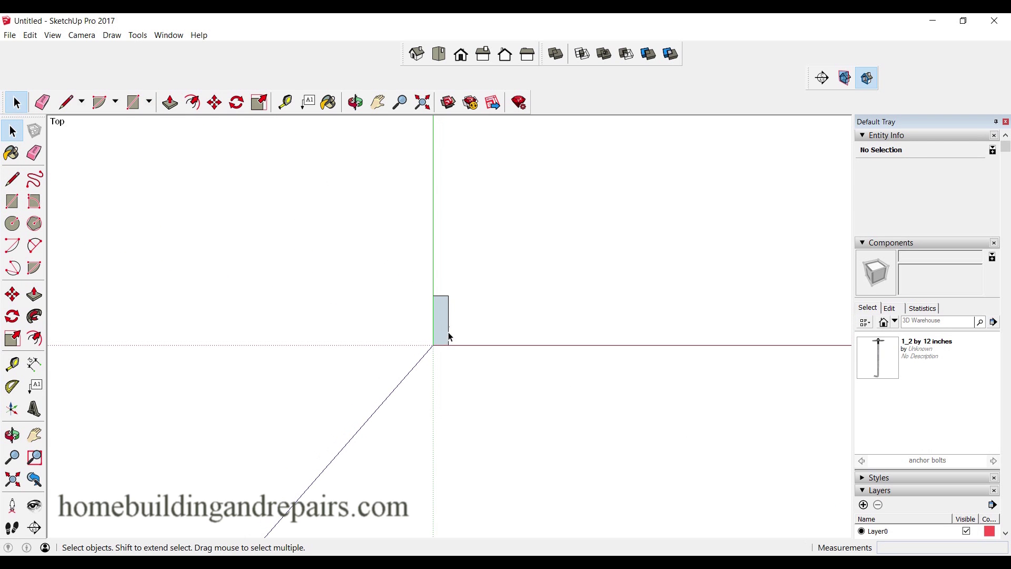
{"action": "middle_click_drag", "start_coordinate": [471, 386], "coordinate": [451, 345]}
{"action": "scroll", "coordinate": [452, 345], "scroll_direction": "up", "scroll_amount": 3}
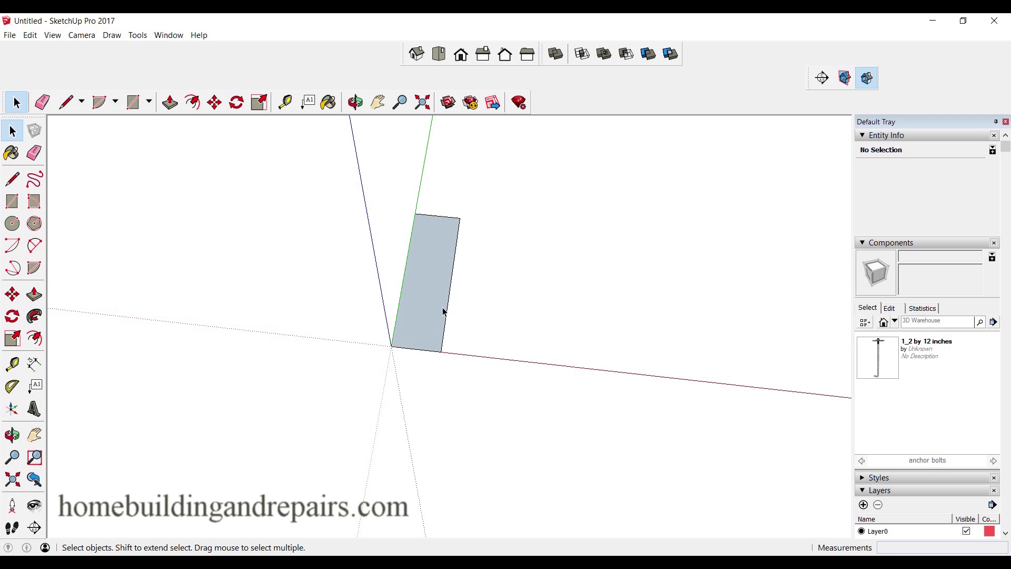
{"action": "key", "text": "p"}
{"action": "left_click", "coordinate": [436, 324]}
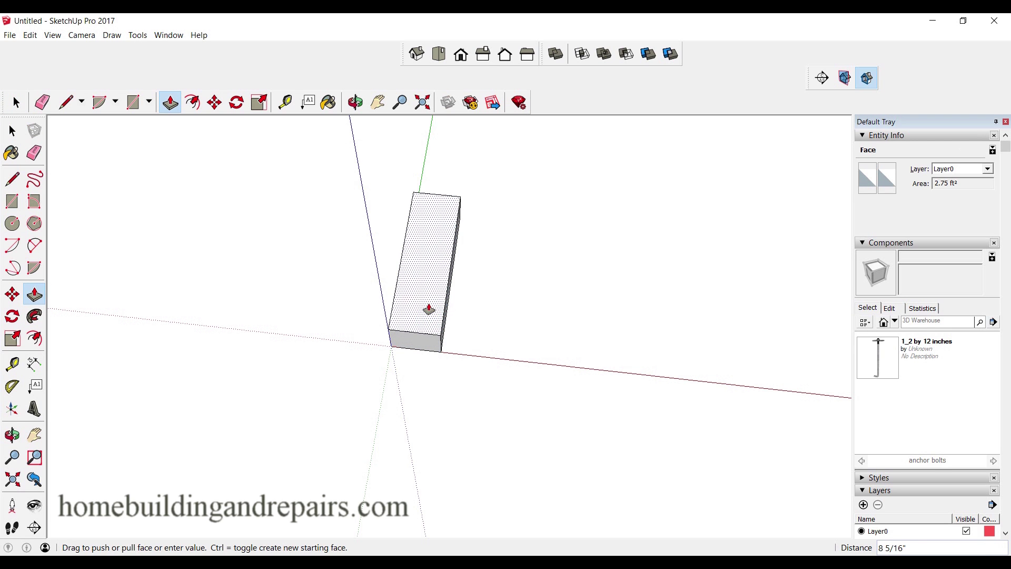
{"action": "left_click", "coordinate": [429, 310]}
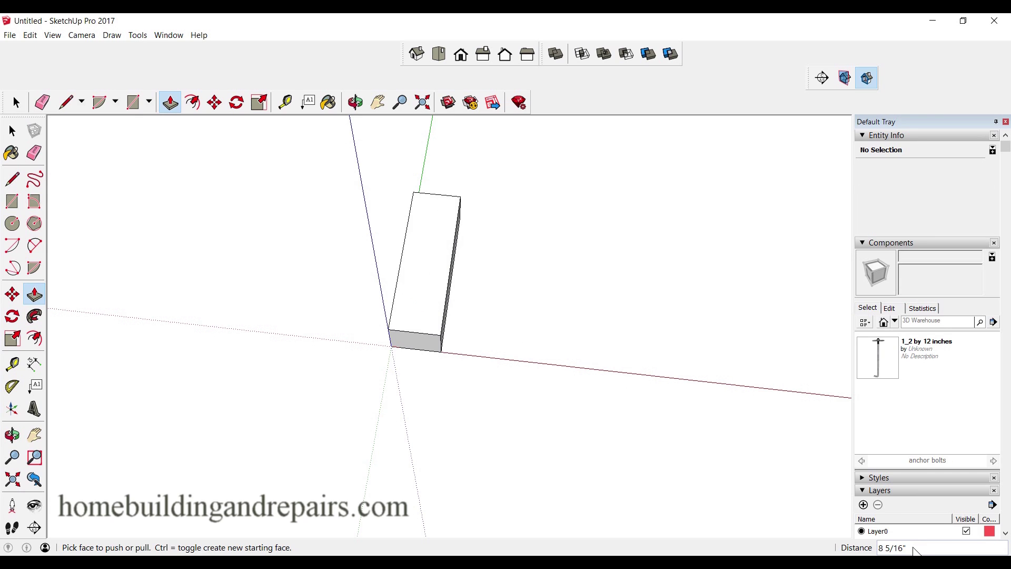
{"action": "type", "text": "7 1/2"}
{"action": "key", "text": "Return"}
- Orbit around the 11" by 3' by 7 1/2" box and window-select all of it
{"action": "middle_click_drag", "start_coordinate": [521, 366], "coordinate": [485, 363]}
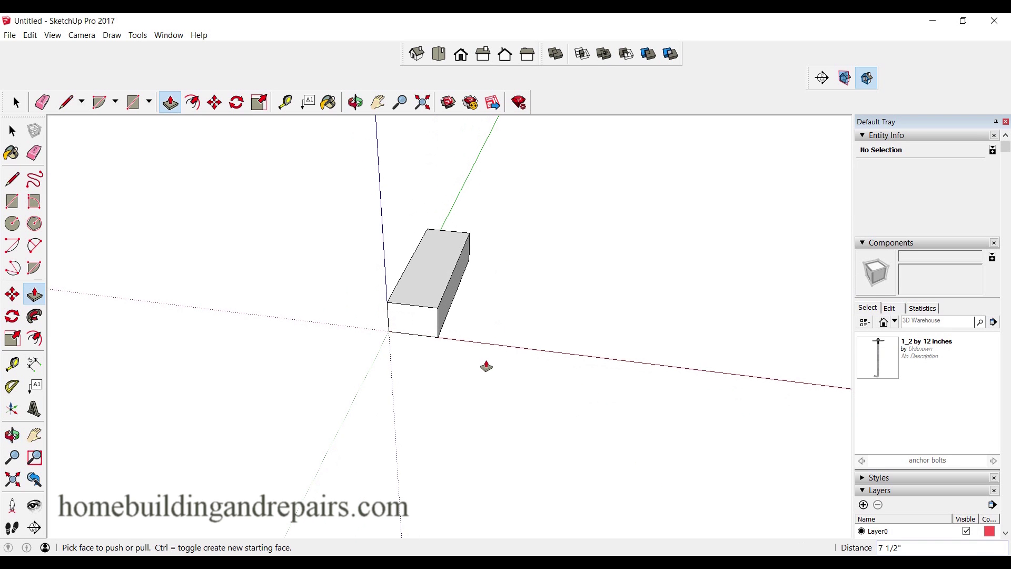
{"action": "left_click", "coordinate": [12, 179]}
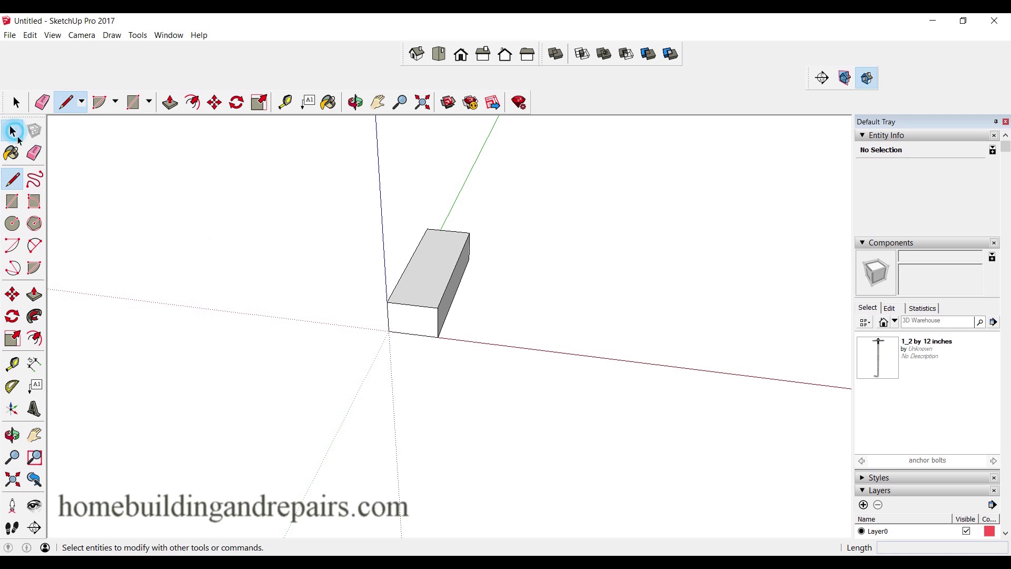
{"action": "left_click", "coordinate": [13, 131]}
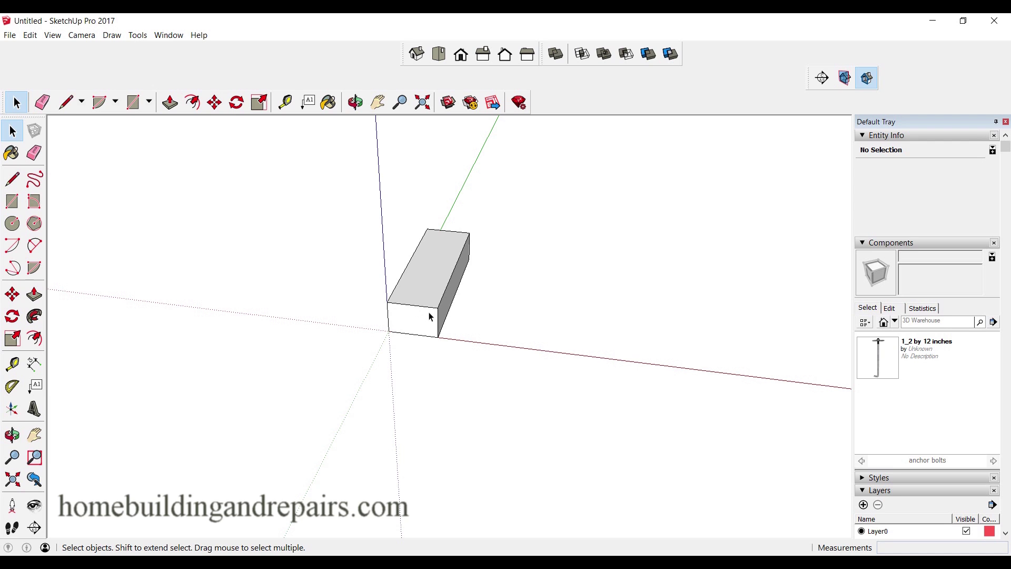
{"action": "middle_click_drag", "start_coordinate": [507, 345], "coordinate": [474, 341]}
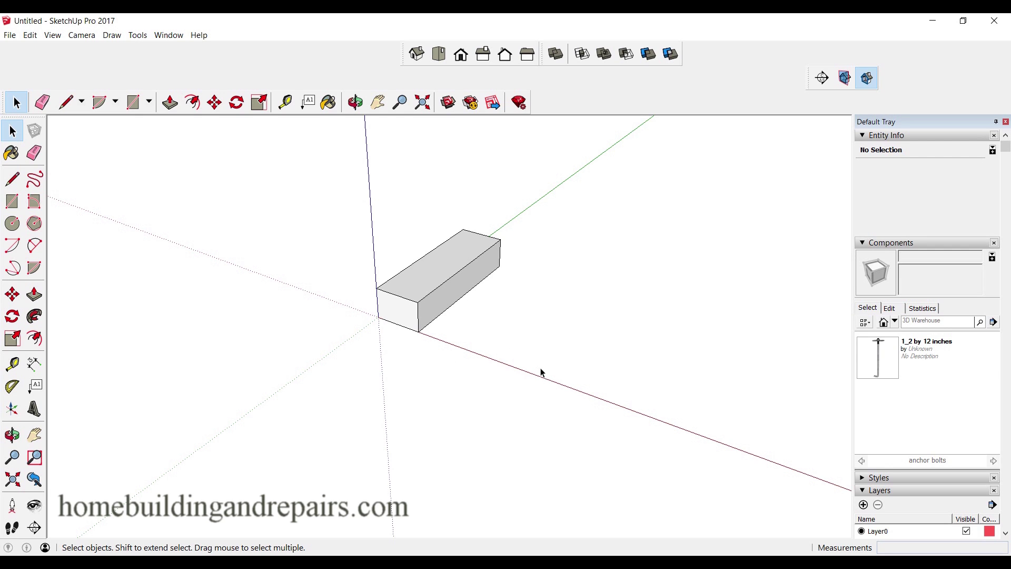
{"action": "left_click_drag", "start_coordinate": [573, 372], "coordinate": [366, 205]}
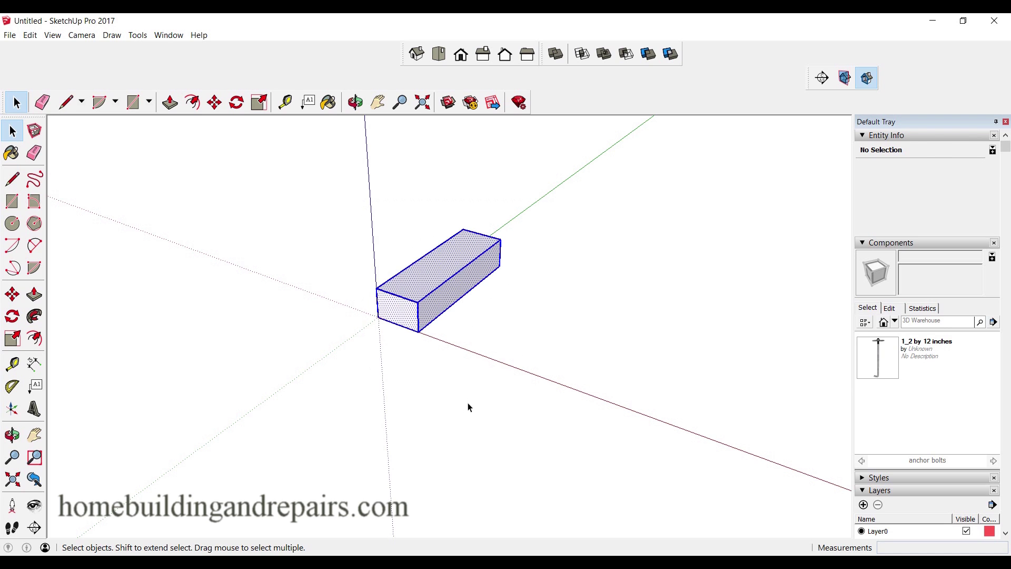
{"action": "left_click", "coordinate": [536, 361]}
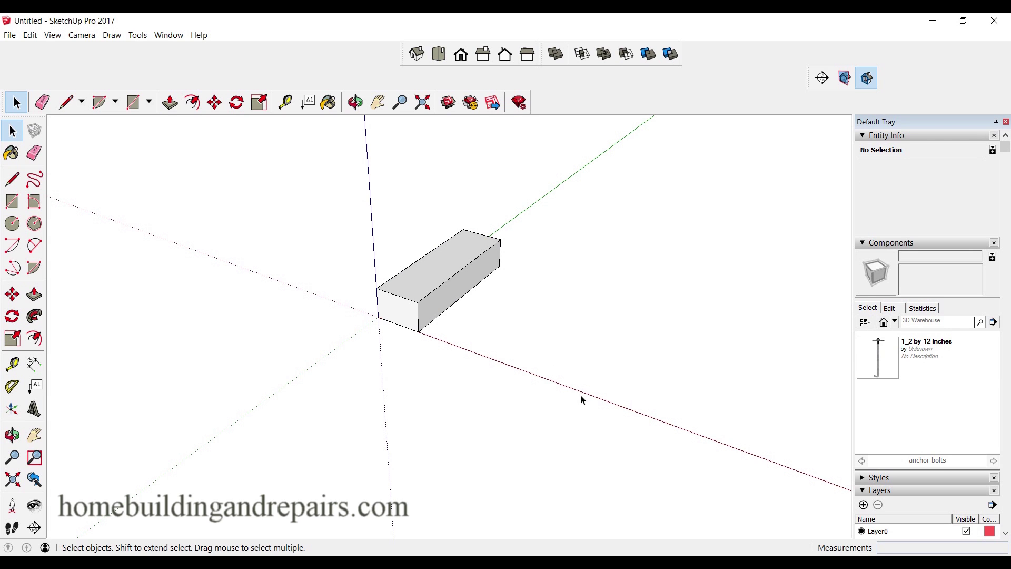
{"action": "left_click_drag", "start_coordinate": [600, 396], "coordinate": [343, 230]}
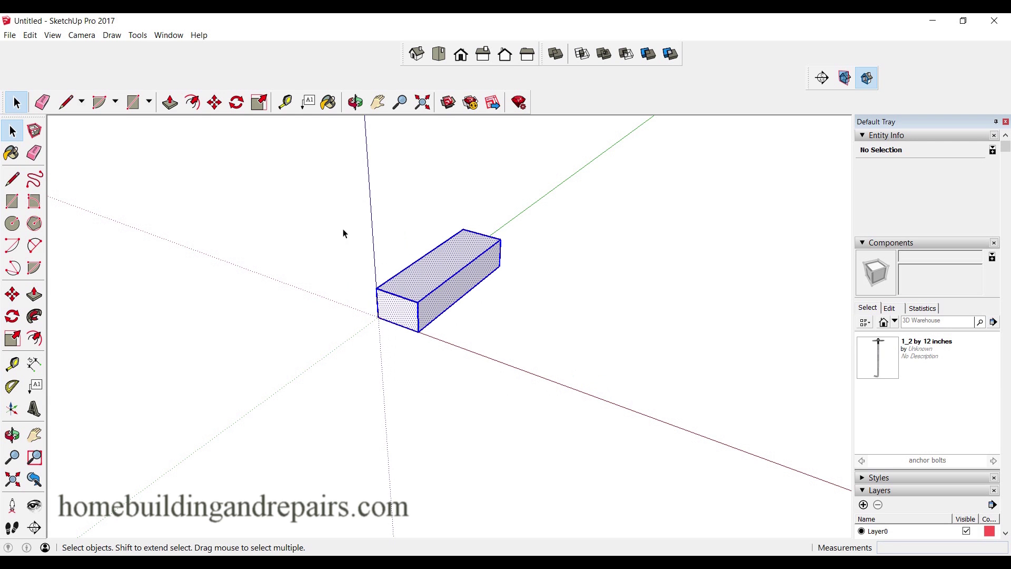
{"action": "left_click", "coordinate": [595, 361]}
{"action": "left_click", "coordinate": [440, 293]}
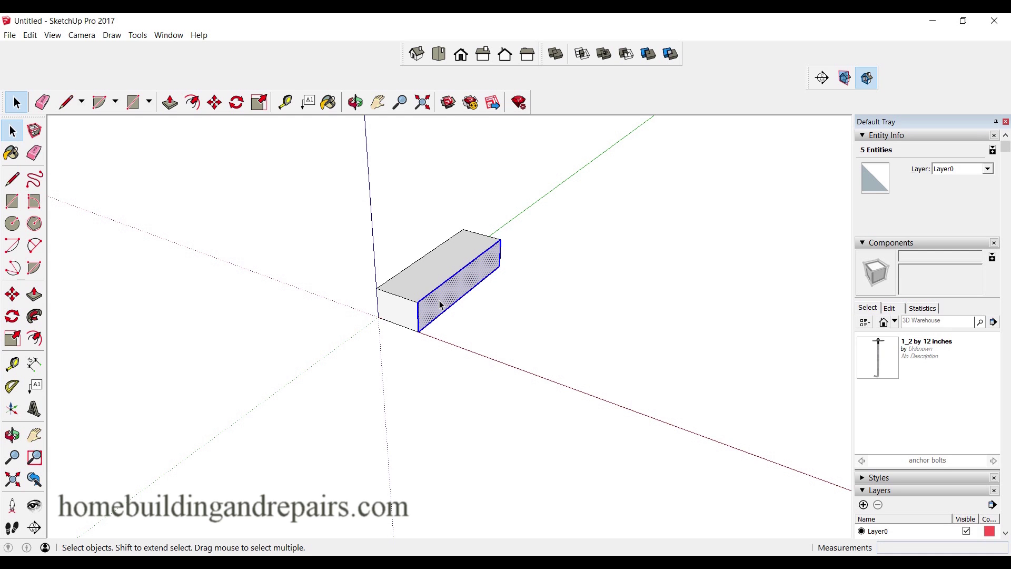
{"action": "left_click", "coordinate": [479, 323]}
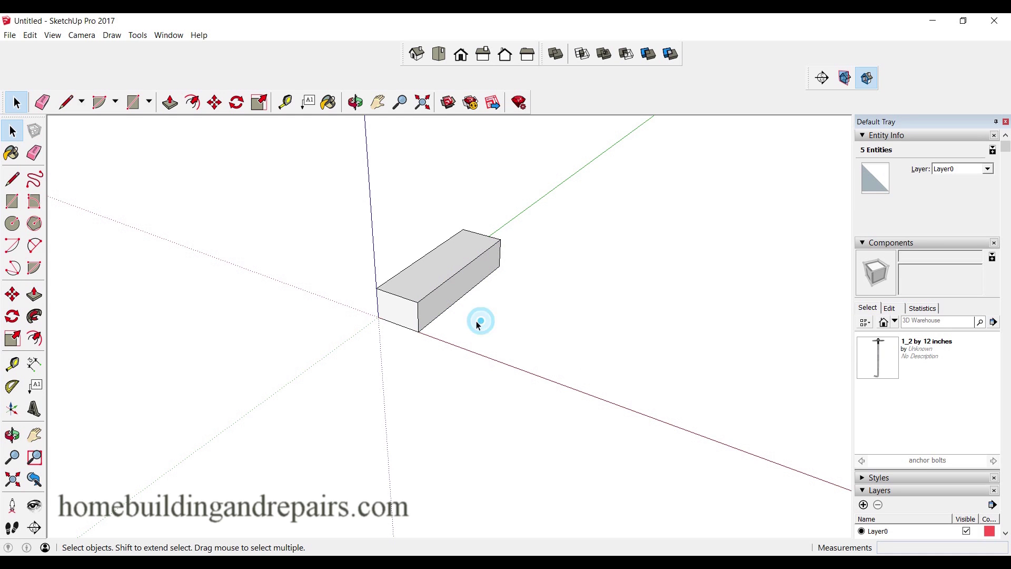
{"action": "triple_click", "coordinate": [442, 304]}
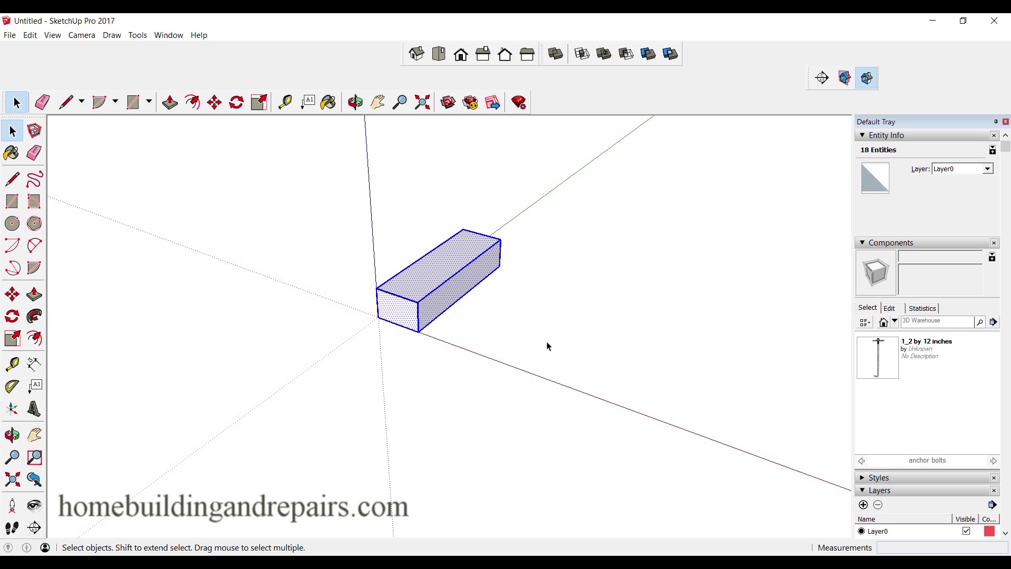
{"action": "middle_click_drag", "start_coordinate": [392, 370], "coordinate": [525, 368]}
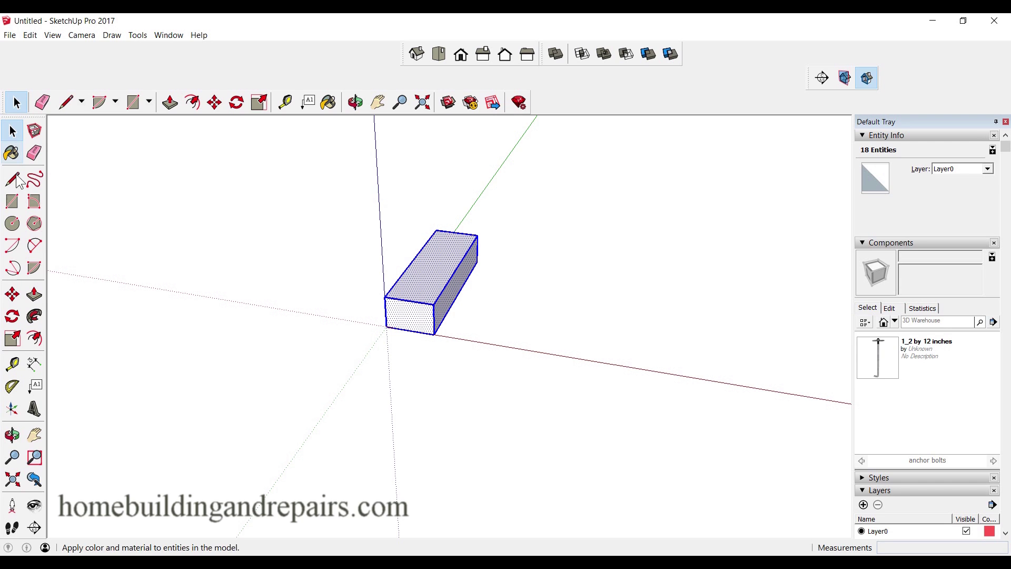
- Copy the box up and back onto its top-back corner, arrayed 4x into five steps
{"action": "left_click", "coordinate": [13, 297]}
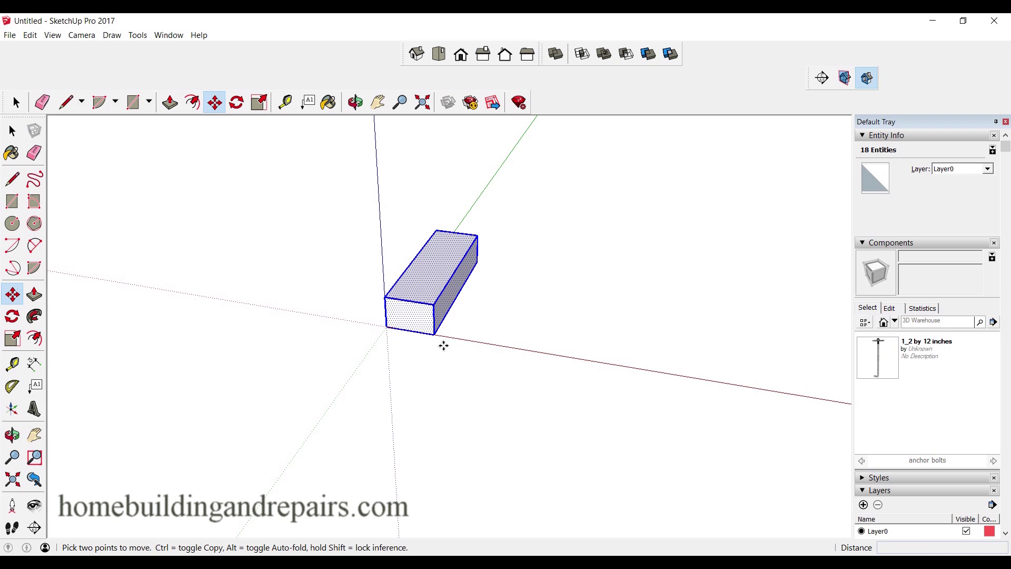
{"action": "key", "text": "ctrl"}
{"action": "left_click", "coordinate": [435, 334]}
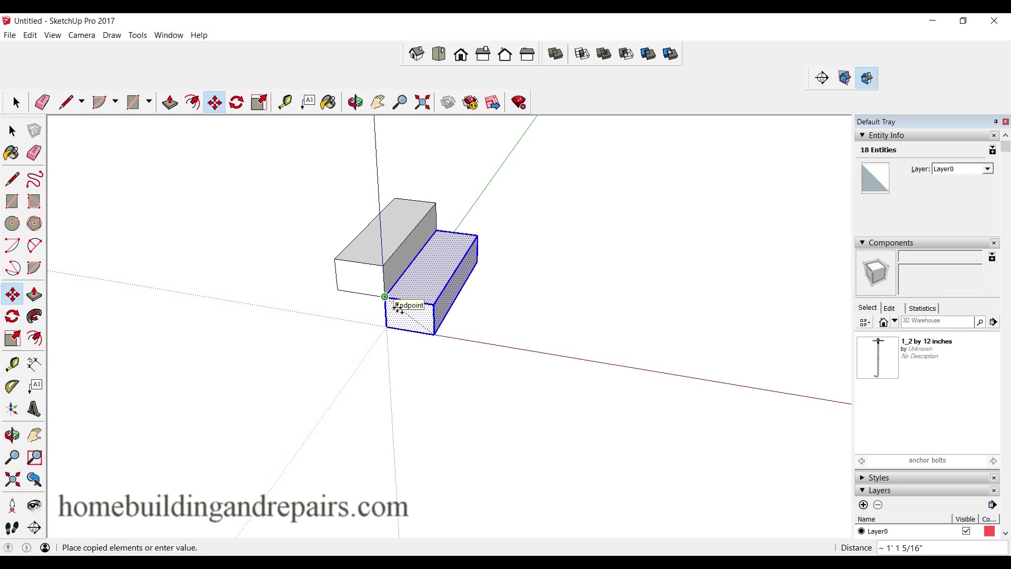
{"action": "left_click", "coordinate": [398, 308]}
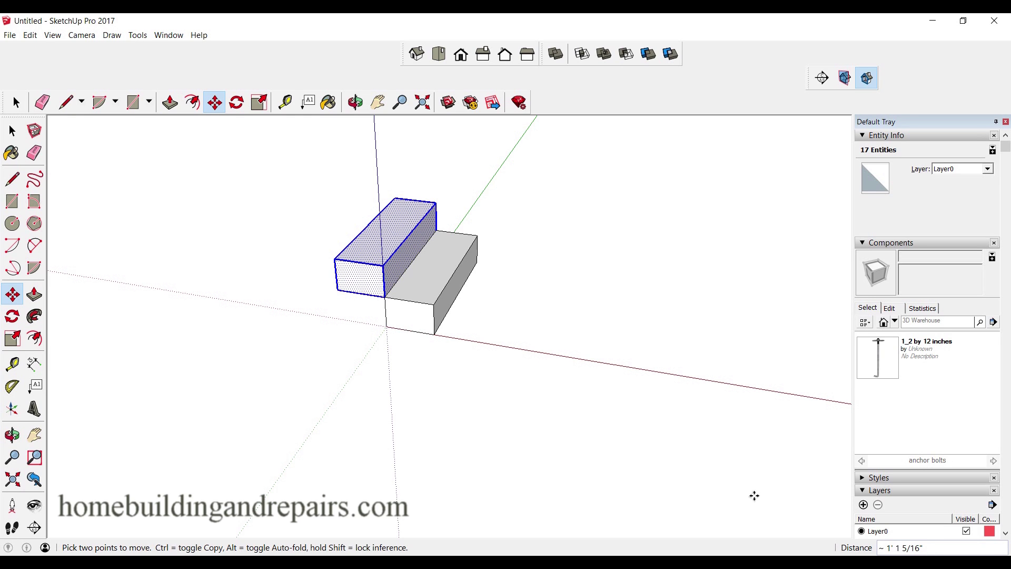
{"action": "type", "text": "4x"}
{"action": "key", "text": "Return"}
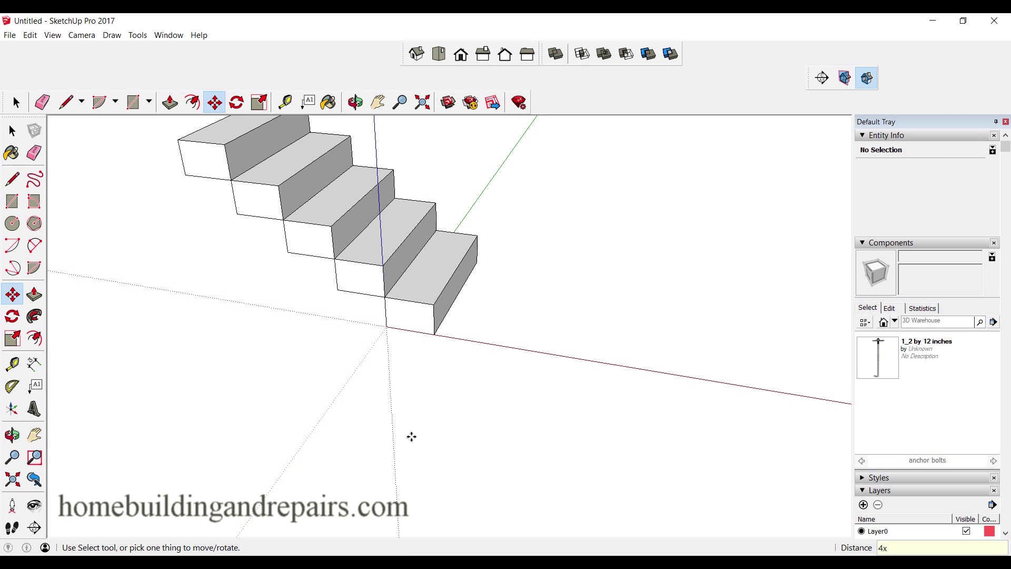
{"action": "middle_click_drag", "start_coordinate": [409, 390], "coordinate": [494, 513]}
{"action": "middle_click_drag", "start_coordinate": [569, 474], "coordinate": [456, 458]}
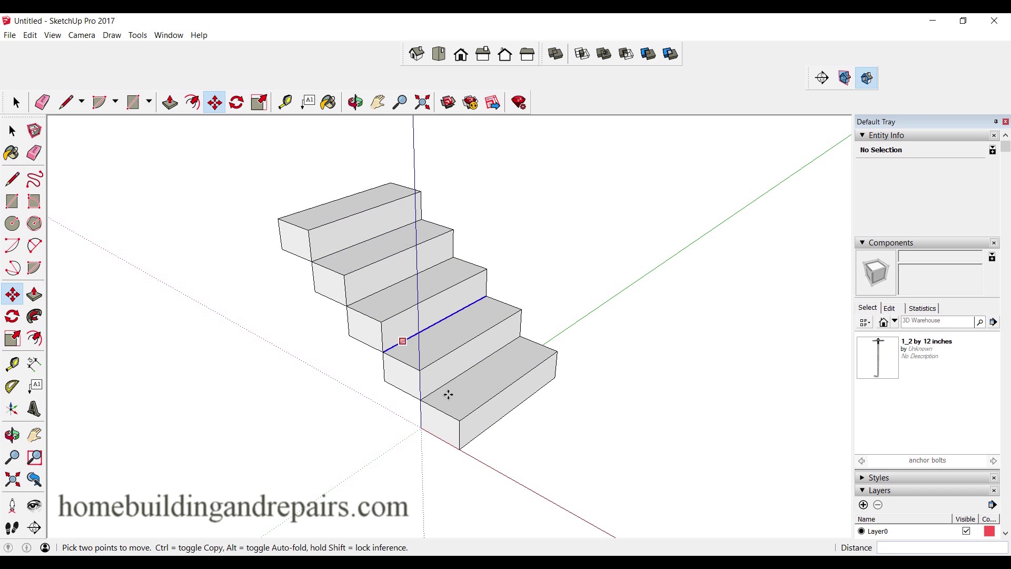
- Widen the top step with Push/Pull, then undo it so all steps stay 3' wide
{"action": "left_click", "coordinate": [12, 132]}
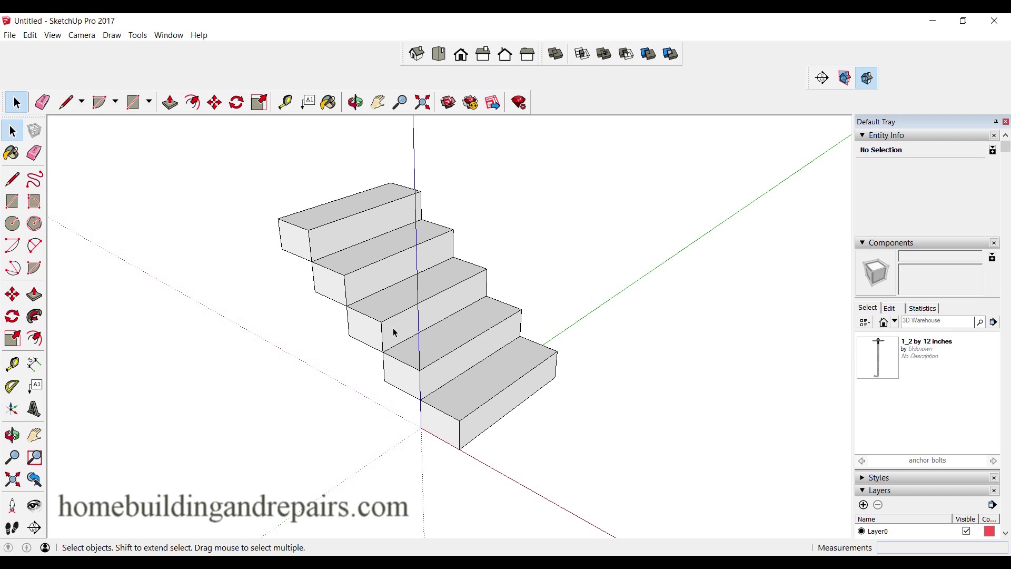
{"action": "middle_click_drag", "start_coordinate": [407, 393], "coordinate": [485, 334]}
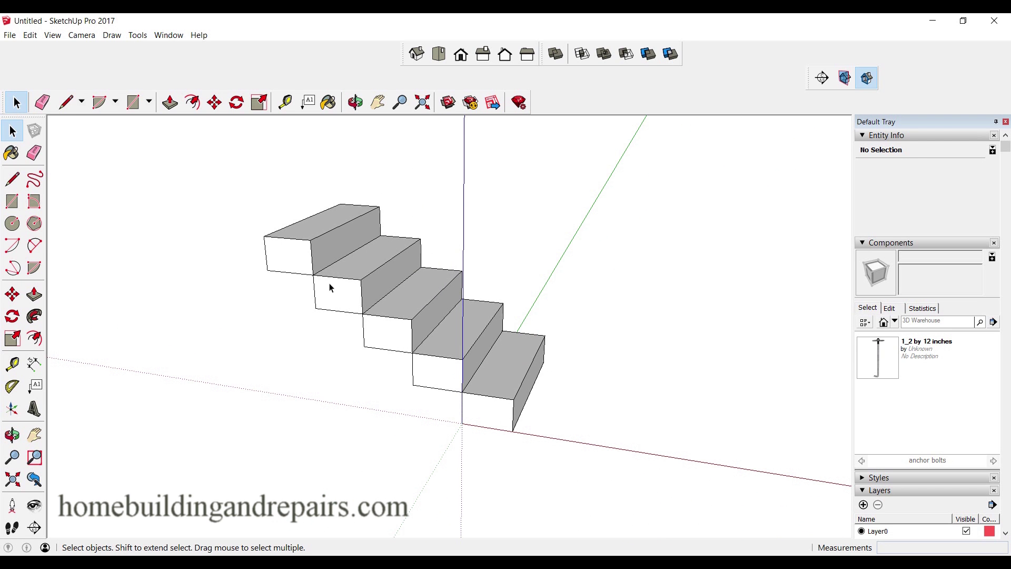
{"action": "middle_click_drag", "start_coordinate": [352, 350], "coordinate": [569, 365]}
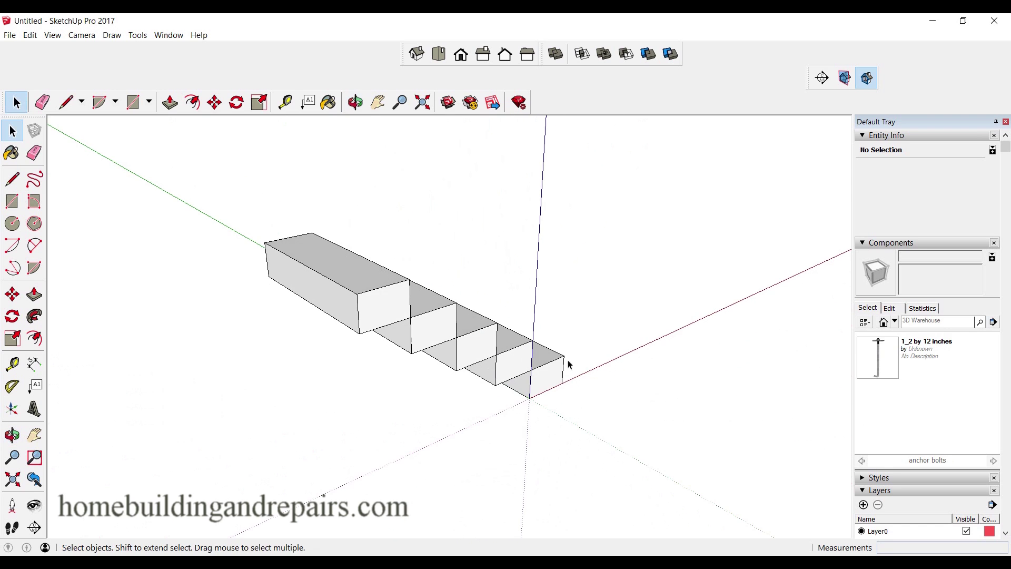
{"action": "key", "text": "p"}
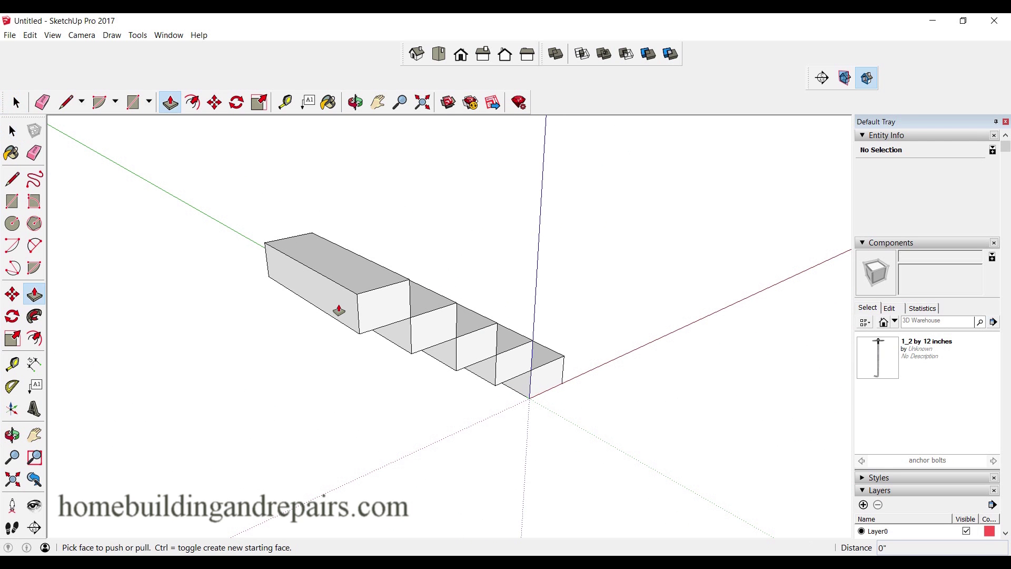
{"action": "left_click", "coordinate": [337, 308]}
{"action": "left_click", "coordinate": [235, 338]}
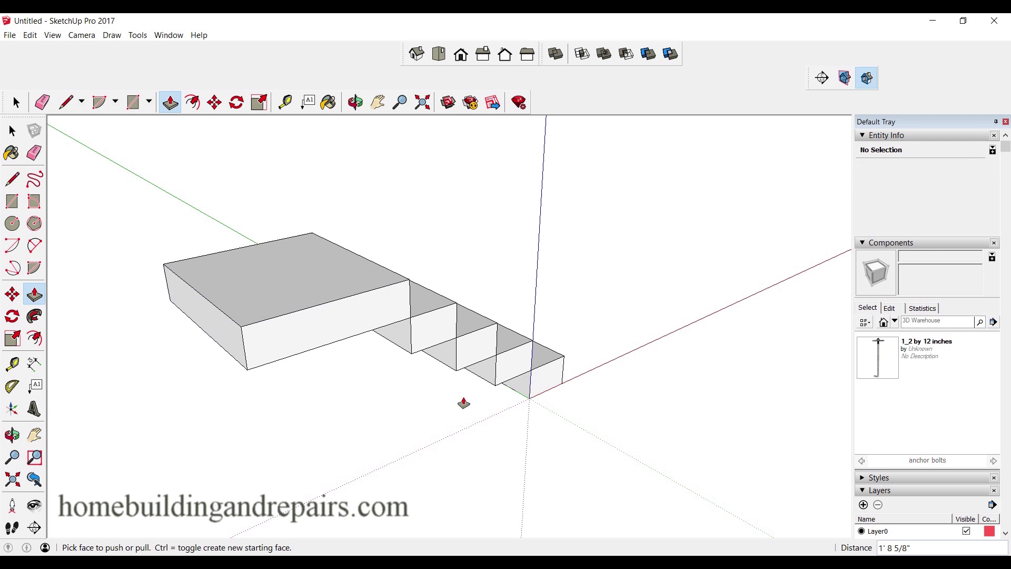
{"action": "key", "text": "ctrl+z"}
{"action": "middle_click_drag", "start_coordinate": [548, 440], "coordinate": [425, 397]}
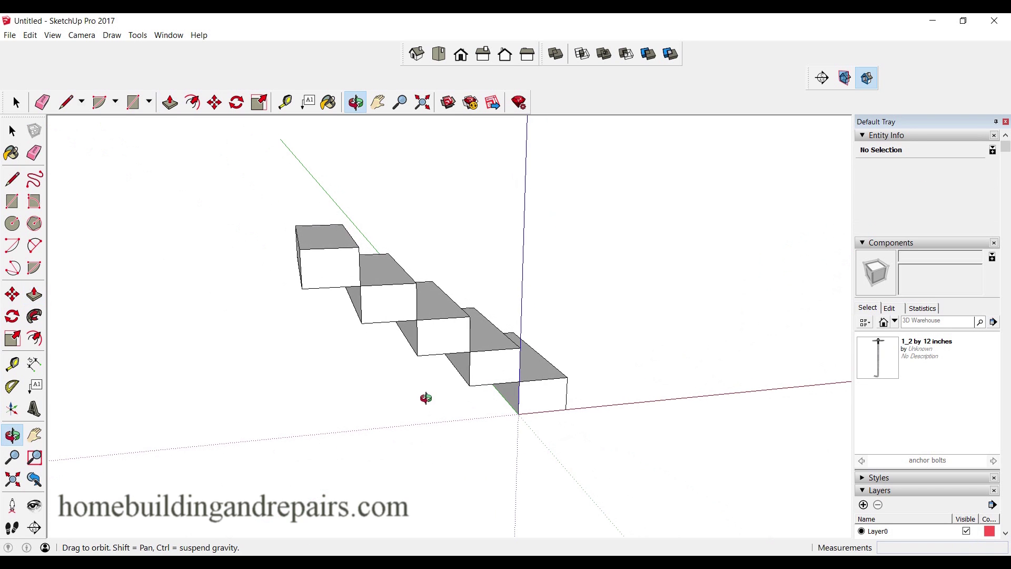
- Draw sloped lines from the top step's lower corner to the bottom corner on both sides
{"action": "left_click", "coordinate": [19, 186]}
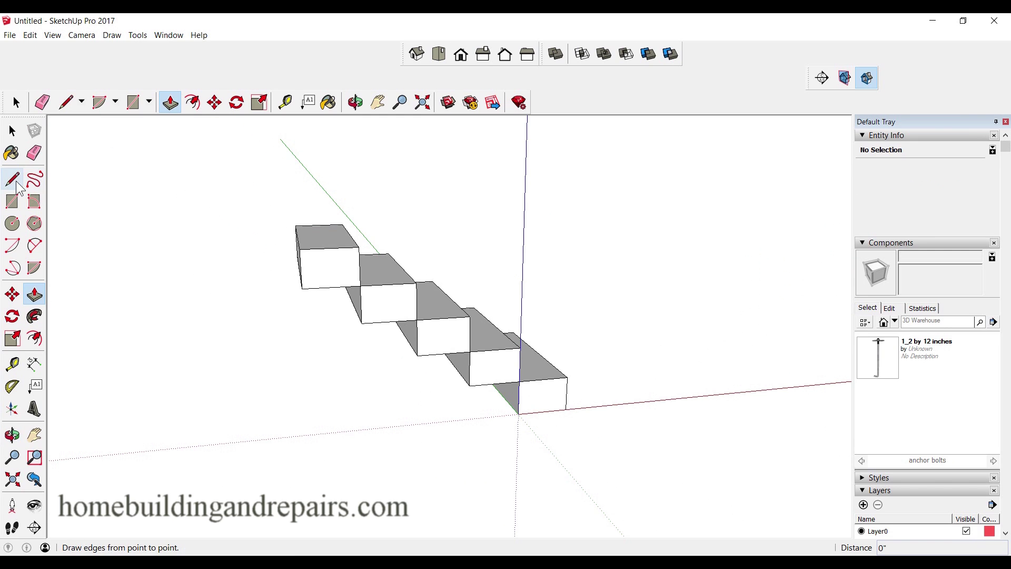
{"action": "left_click", "coordinate": [16, 182]}
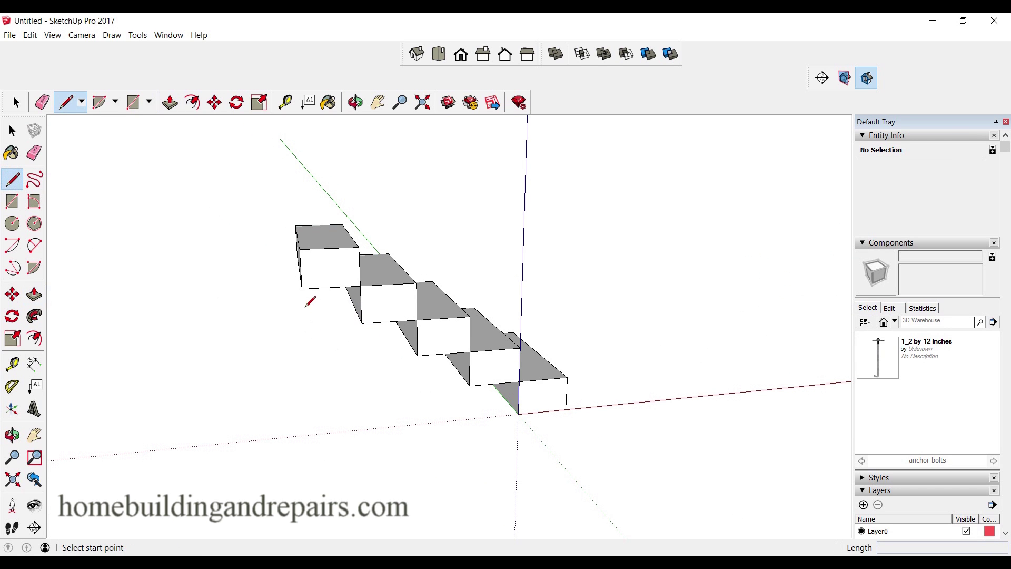
{"action": "left_click", "coordinate": [302, 288]}
{"action": "left_click", "coordinate": [518, 412]}
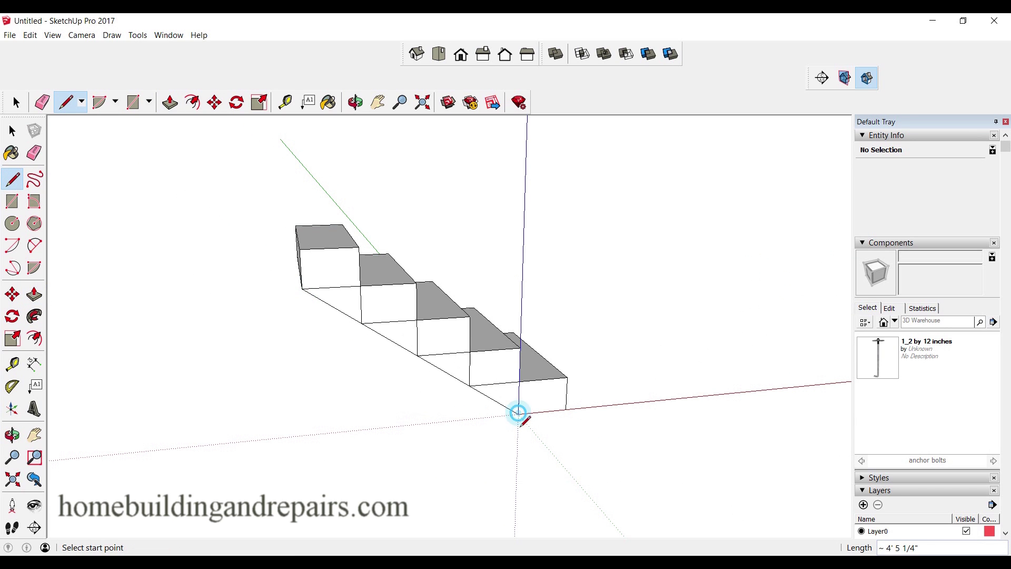
{"action": "middle_click_drag", "start_coordinate": [286, 365], "coordinate": [337, 423]}
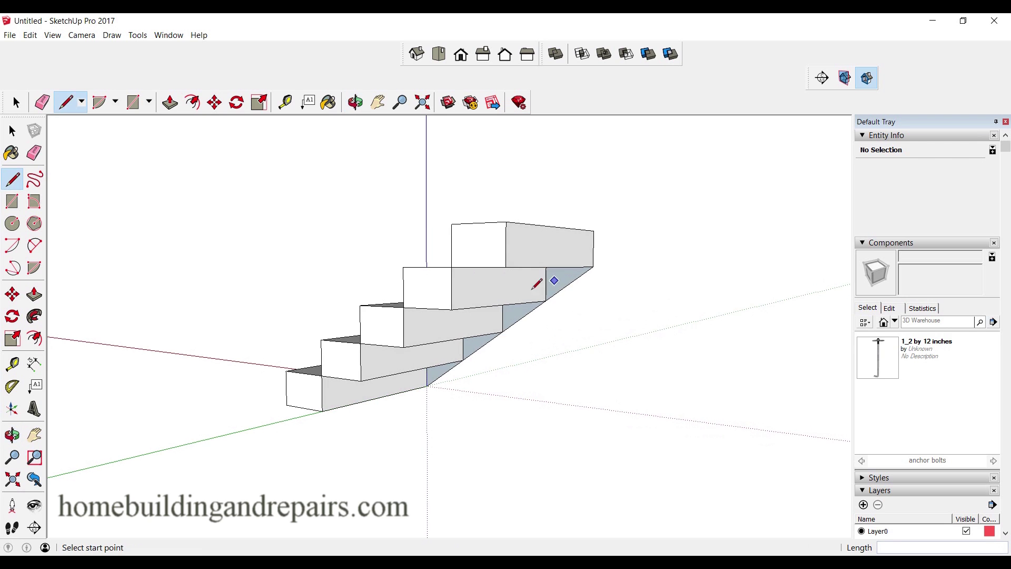
{"action": "left_click", "coordinate": [506, 266]}
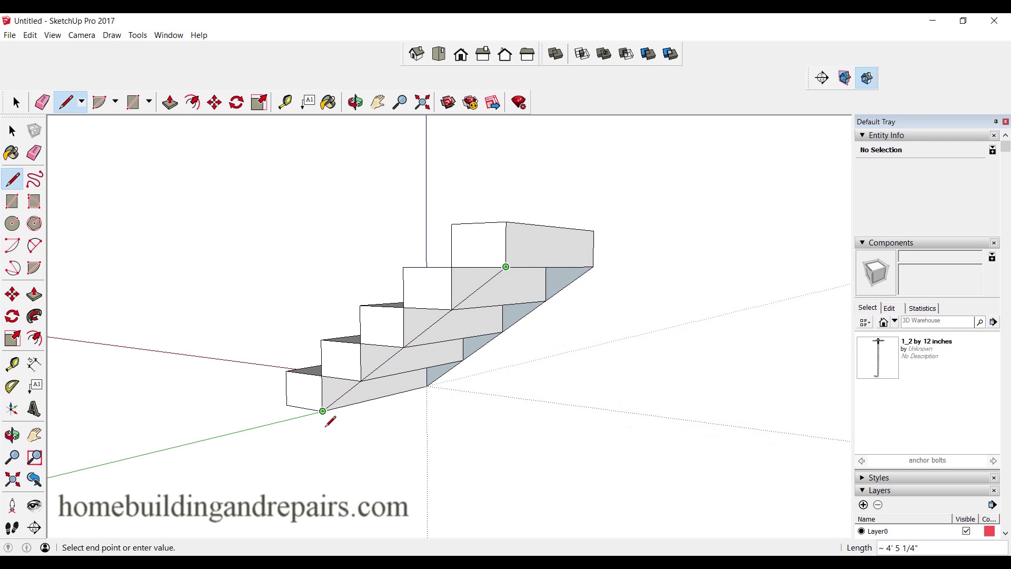
{"action": "left_click", "coordinate": [322, 411]}
{"action": "mouse_move", "coordinate": [474, 429]}
{"action": "middle_mouse_down"}
{"action": "mouse_move", "coordinate": [474, 412]}
{"action": "mouse_move", "coordinate": [419, 428]}
{"action": "mouse_move", "coordinate": [509, 449]}
{"action": "mouse_move", "coordinate": [381, 435]}
{"action": "middle_mouse_up"}
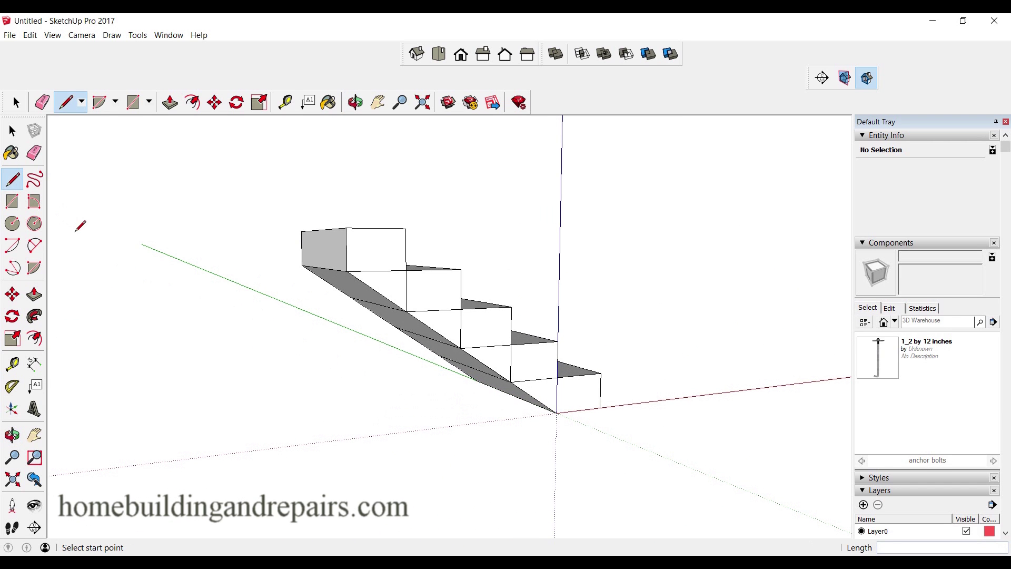
- Erase the leftover edges on the top step, riser and underside
{"action": "left_click", "coordinate": [35, 154]}
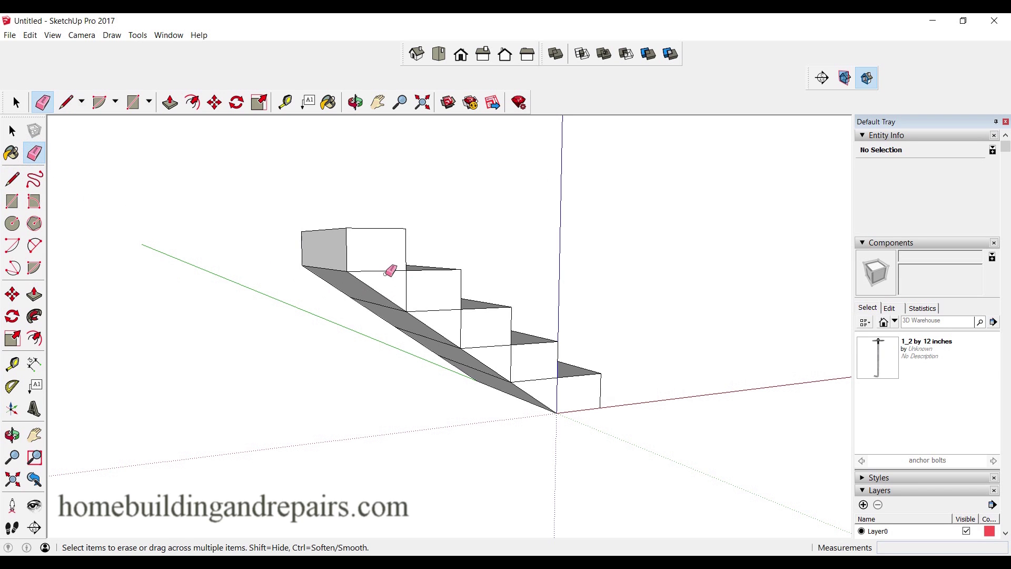
{"action": "left_click_drag", "start_coordinate": [376, 261], "coordinate": [464, 330]}
{"action": "mouse_move", "coordinate": [458, 330]}
{"action": "left_mouse_down"}
{"action": "mouse_move", "coordinate": [453, 323]}
{"action": "mouse_move", "coordinate": [566, 406]}
{"action": "left_mouse_up"}
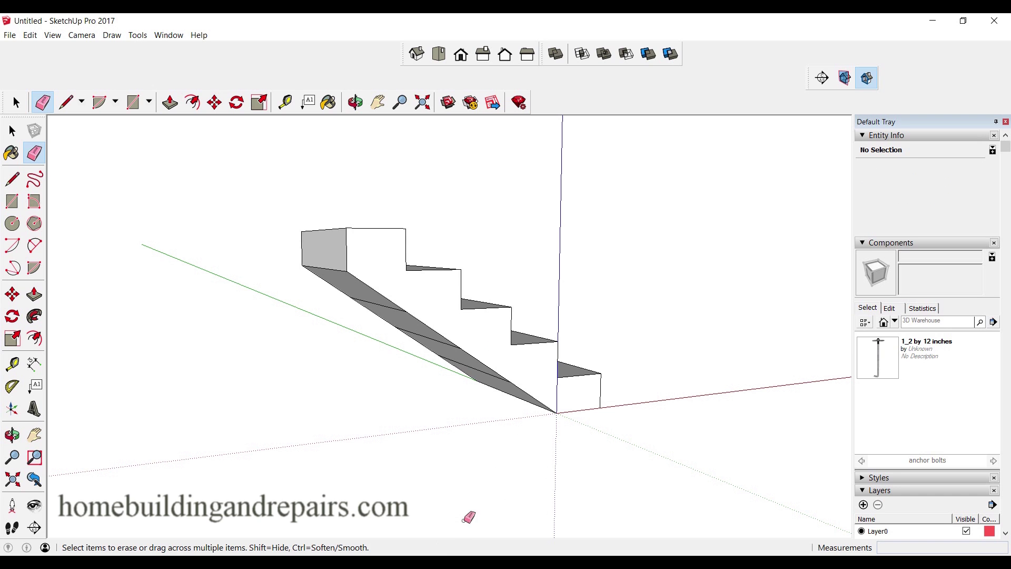
{"action": "middle_click_drag", "start_coordinate": [484, 505], "coordinate": [548, 450]}
{"action": "mouse_move", "coordinate": [384, 286]}
{"action": "left_mouse_down"}
{"action": "mouse_move", "coordinate": [490, 394]}
{"action": "mouse_move", "coordinate": [422, 309]}
{"action": "left_mouse_up"}
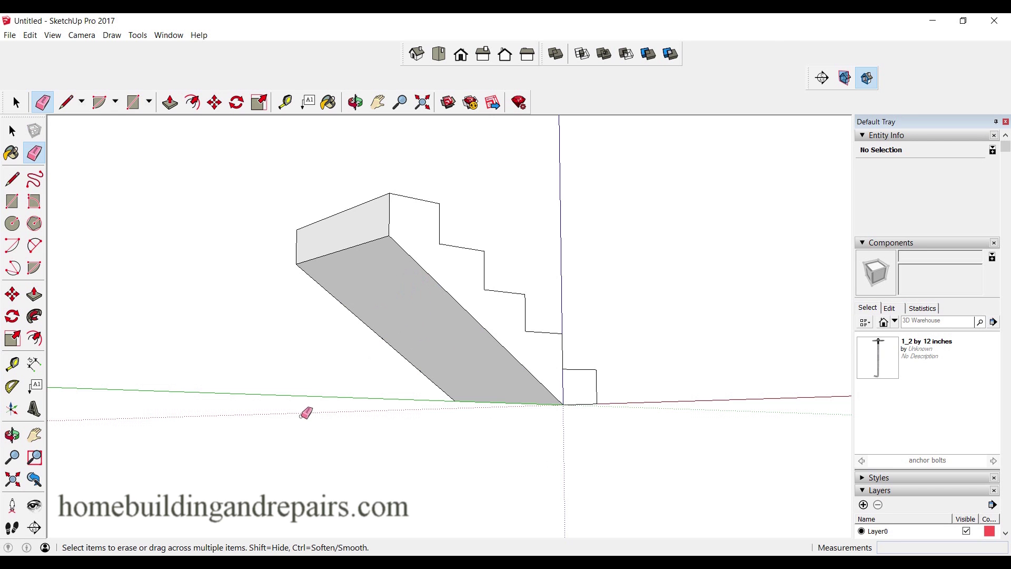
{"action": "mouse_move", "coordinate": [304, 413]}
{"action": "middle_mouse_down"}
{"action": "mouse_move", "coordinate": [573, 414]}
{"action": "mouse_move", "coordinate": [530, 402]}
{"action": "middle_mouse_up"}
- Erase the remaining riser and tread edges on the other side of the stairs
{"action": "middle_click_drag", "start_coordinate": [429, 406], "coordinate": [496, 420]}
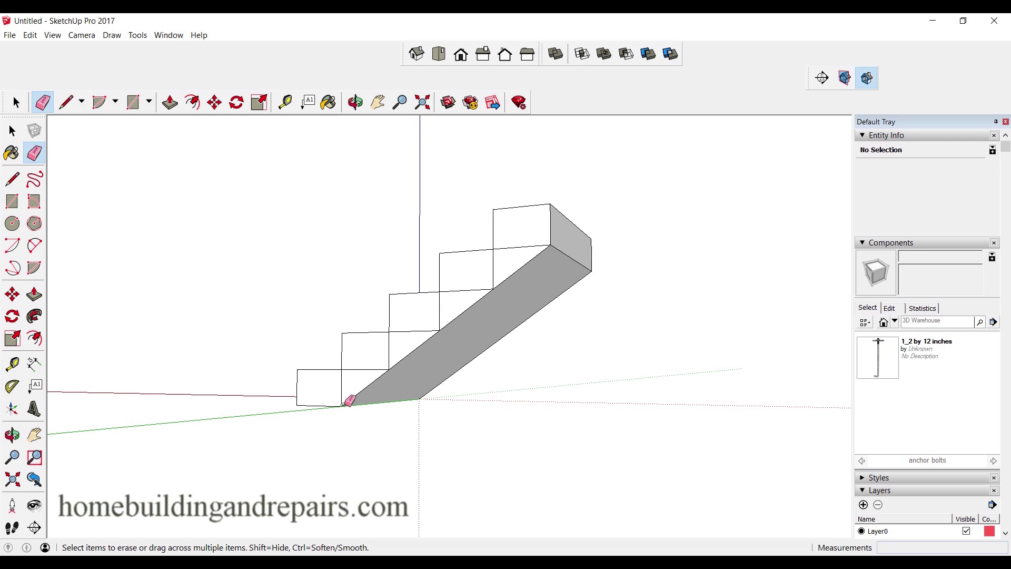
{"action": "mouse_move", "coordinate": [343, 401]}
{"action": "middle_mouse_down"}
{"action": "mouse_move", "coordinate": [184, 397]}
{"action": "mouse_move", "coordinate": [365, 420]}
{"action": "mouse_move", "coordinate": [286, 411]}
{"action": "mouse_move", "coordinate": [315, 338]}
{"action": "mouse_move", "coordinate": [319, 402]}
{"action": "middle_mouse_up"}
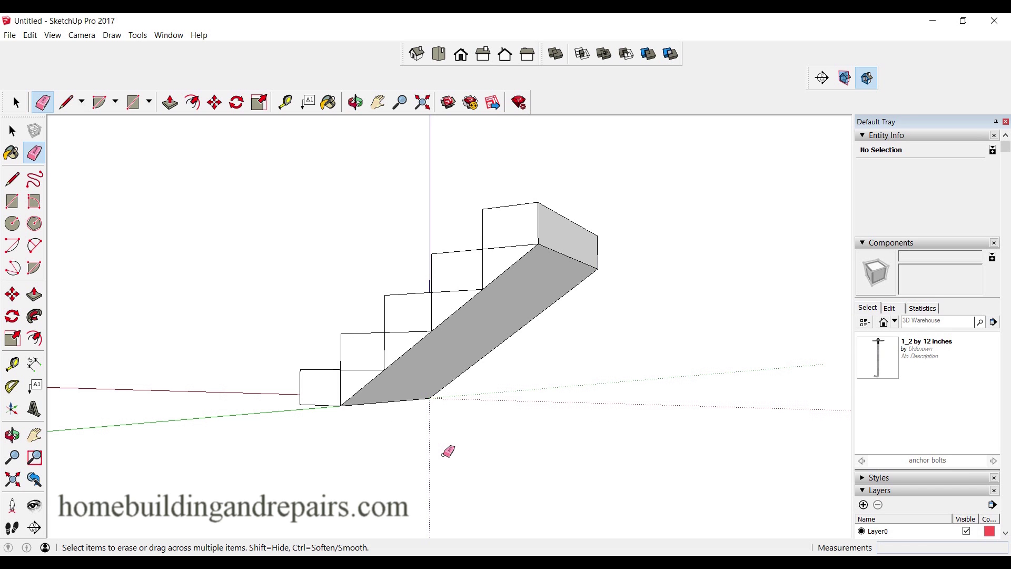
{"action": "scroll", "coordinate": [448, 451], "scroll_direction": "up", "scroll_amount": 2}
{"action": "scroll", "coordinate": [448, 451], "scroll_direction": "down", "scroll_amount": 4}
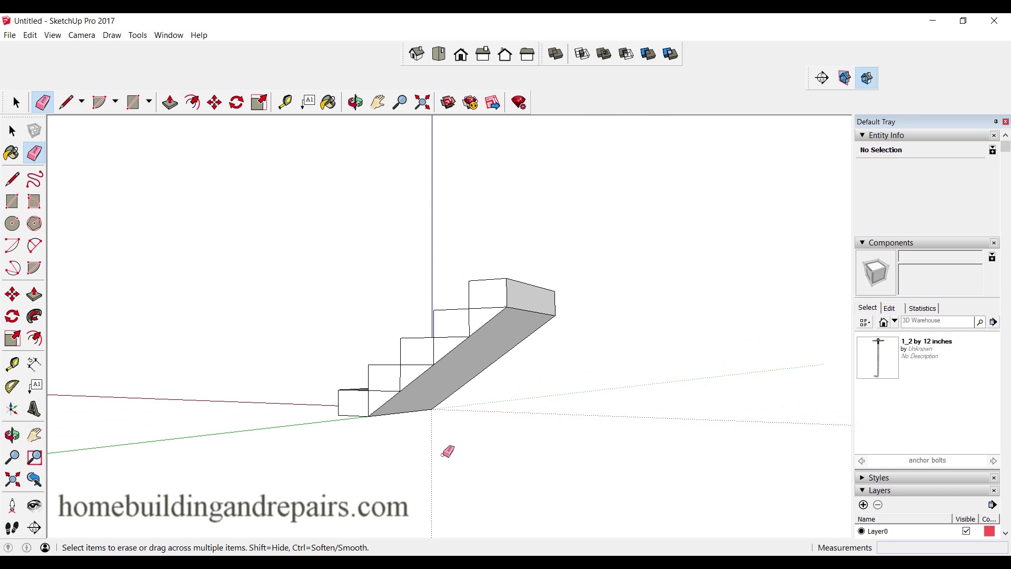
{"action": "scroll", "coordinate": [448, 451], "scroll_direction": "up", "scroll_amount": 3}
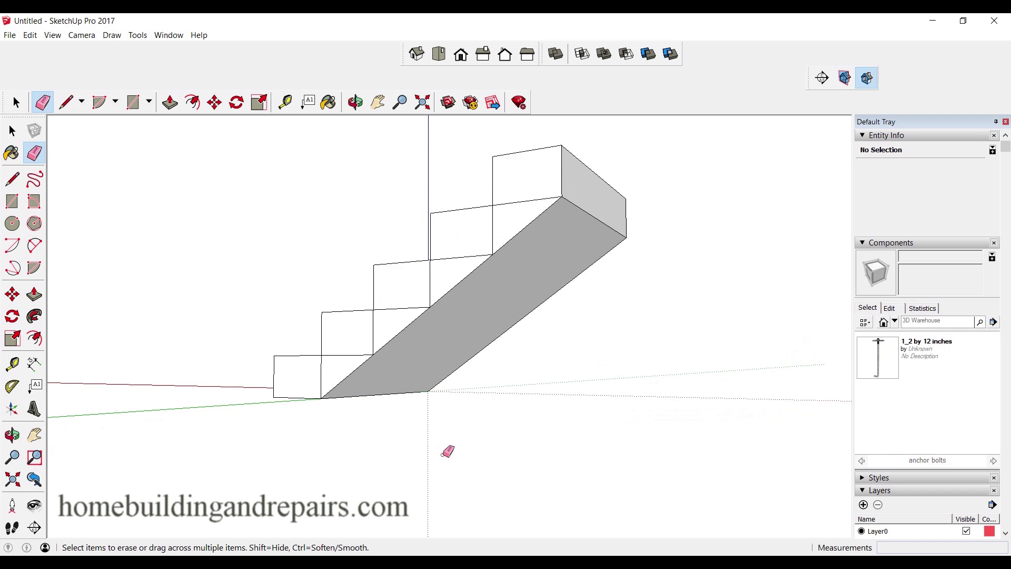
{"action": "scroll", "coordinate": [448, 451], "scroll_direction": "up", "scroll_amount": 2}
{"action": "scroll", "coordinate": [448, 452], "scroll_direction": "down", "scroll_amount": 2}
{"action": "scroll", "coordinate": [448, 451], "scroll_direction": "up", "scroll_amount": 2}
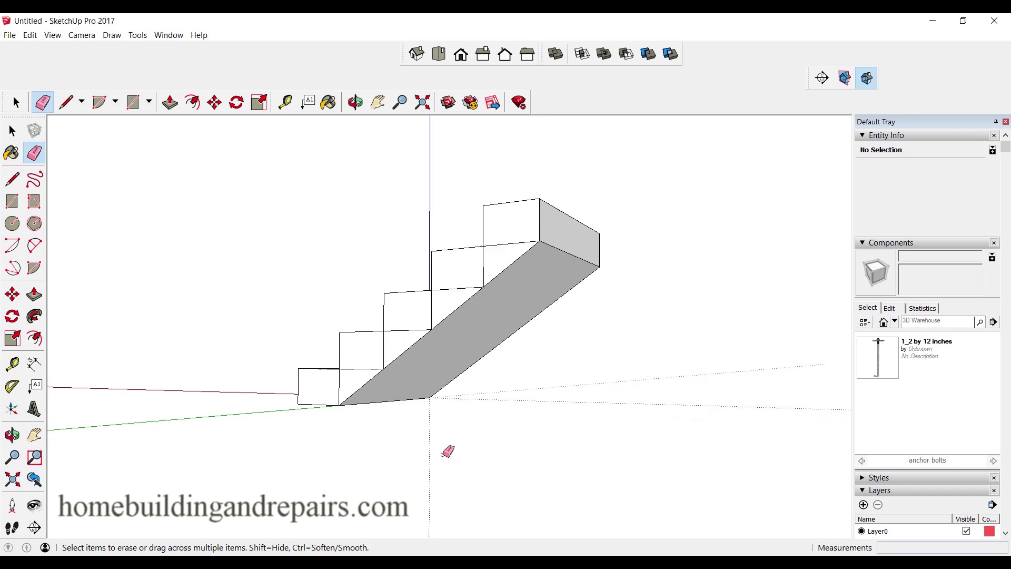
{"action": "scroll", "coordinate": [448, 451], "scroll_direction": "down", "scroll_amount": 1}
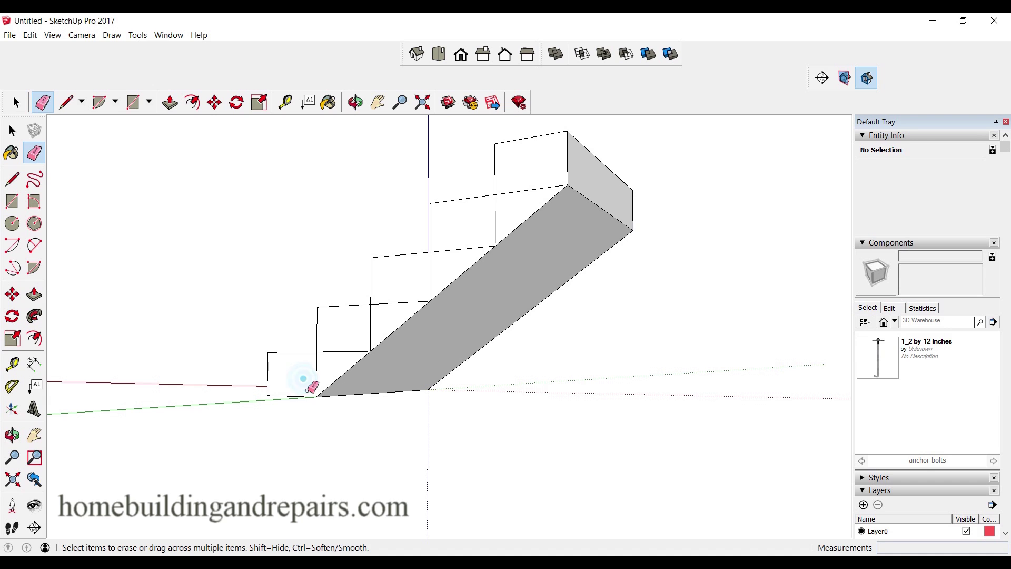
{"action": "left_click_drag", "start_coordinate": [306, 386], "coordinate": [546, 202]}
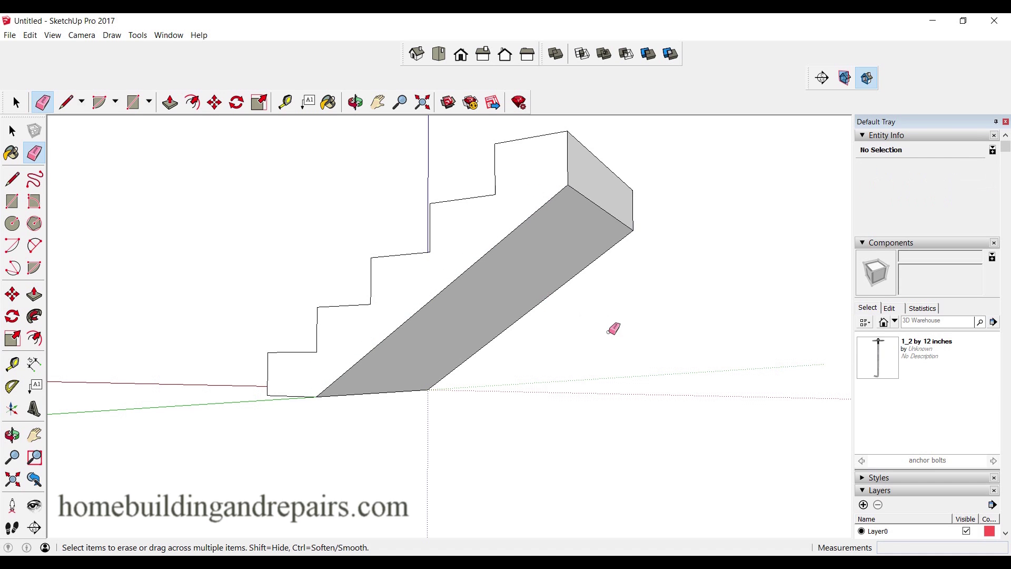
{"action": "mouse_move", "coordinate": [614, 327]}
{"action": "middle_mouse_down"}
{"action": "mouse_move", "coordinate": [541, 357]}
{"action": "mouse_move", "coordinate": [532, 435]}
{"action": "mouse_move", "coordinate": [599, 393]}
{"action": "mouse_move", "coordinate": [361, 361]}
{"action": "middle_mouse_up"}
- Move the whole staircase up and away from the axis origin
{"action": "key", "text": "space"}
{"action": "mouse_move", "coordinate": [610, 438]}
{"action": "middle_mouse_down"}
{"action": "mouse_move", "coordinate": [471, 451]}
{"action": "mouse_move", "coordinate": [592, 469]}
{"action": "middle_mouse_up"}
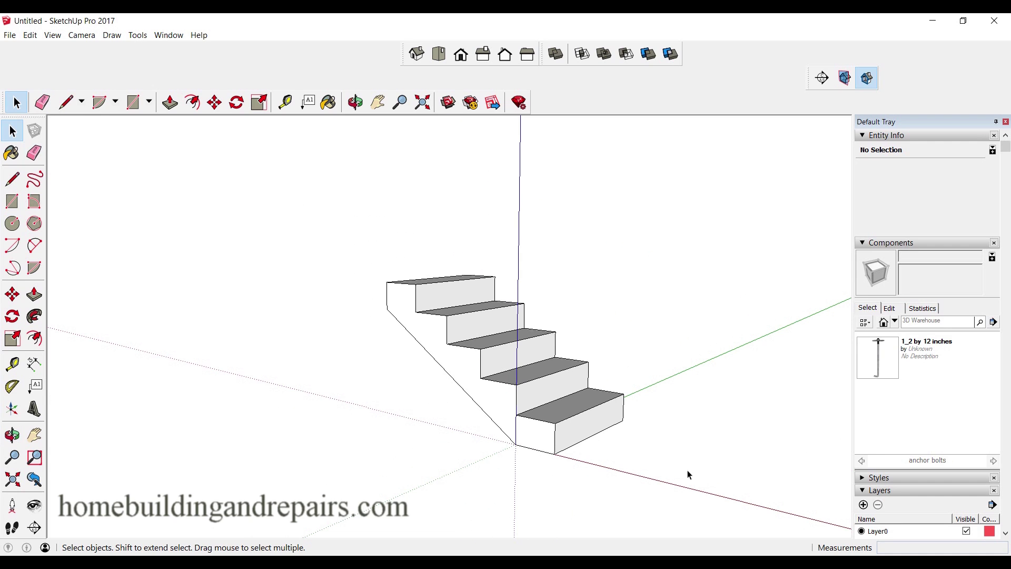
{"action": "triple_click", "coordinate": [561, 428]}
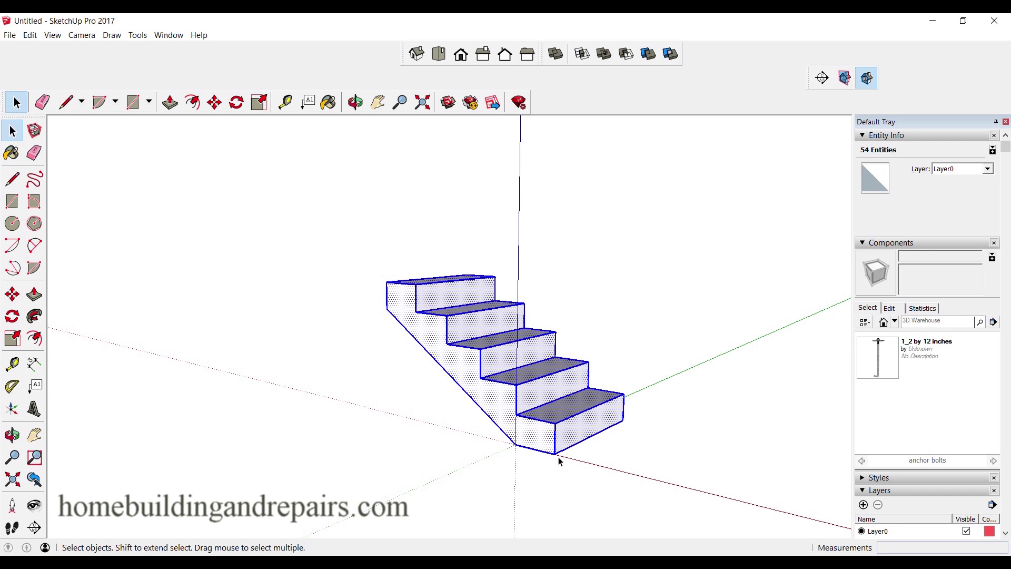
{"action": "left_click", "coordinate": [13, 294]}
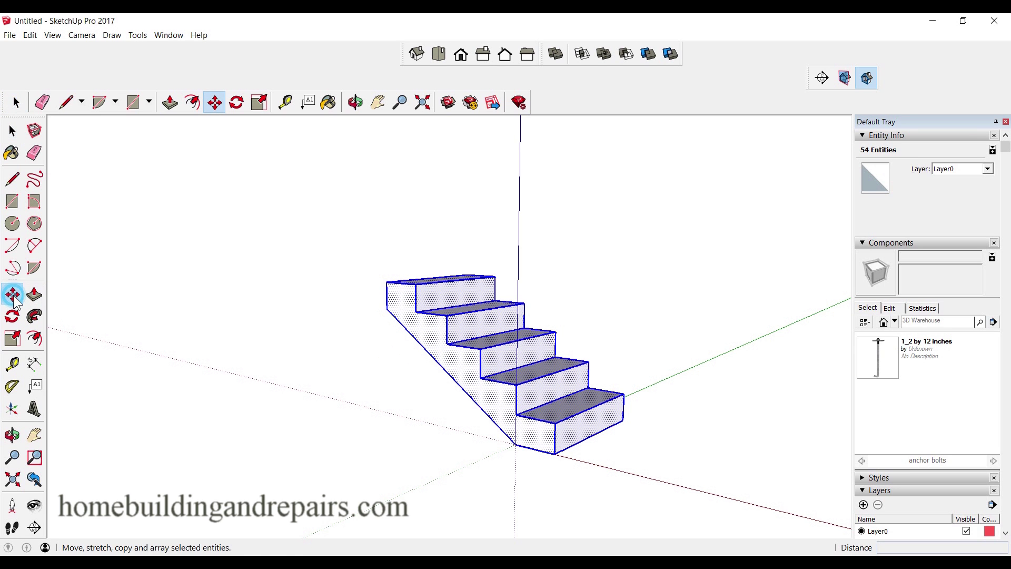
{"action": "left_click", "coordinate": [556, 455]}
{"action": "left_click", "coordinate": [505, 400]}
{"action": "key", "text": "space"}
{"action": "left_click", "coordinate": [605, 428]}
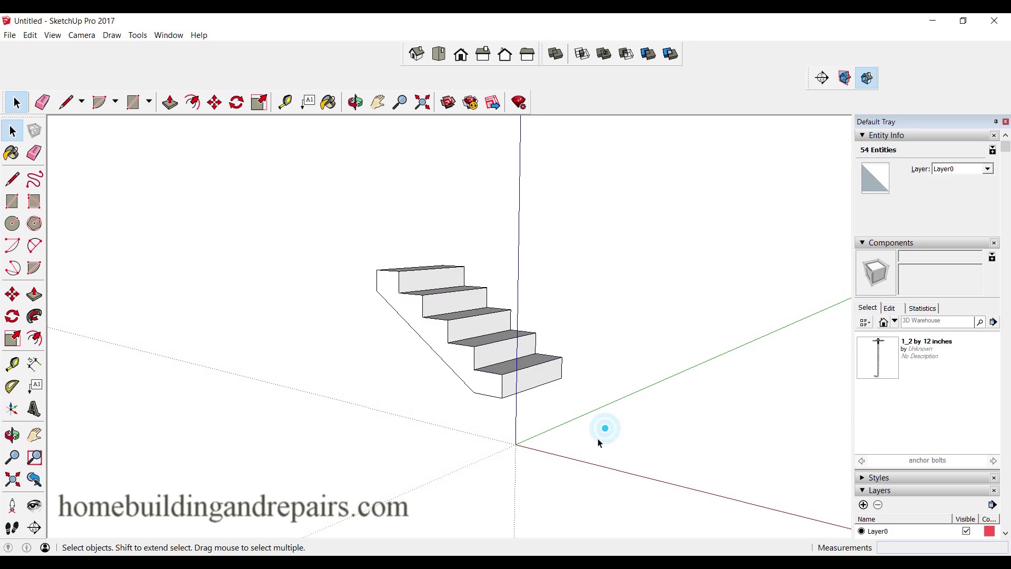
- Scroll the Default Tray to the Materials panel's Colors-Named library
{"action": "middle_click_drag", "start_coordinate": [599, 443], "coordinate": [504, 454]}
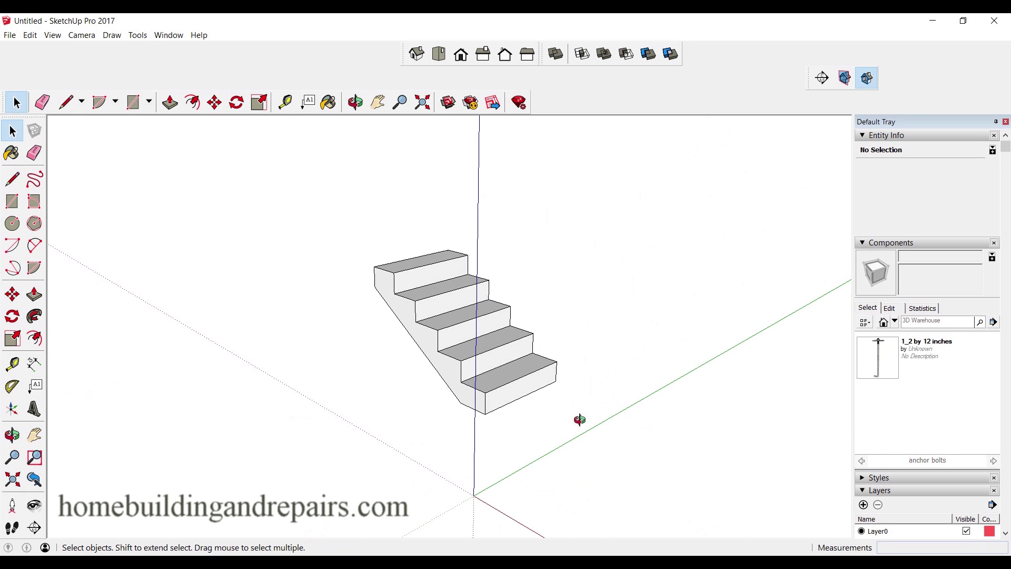
{"action": "middle_click_drag", "start_coordinate": [579, 420], "coordinate": [518, 412]}
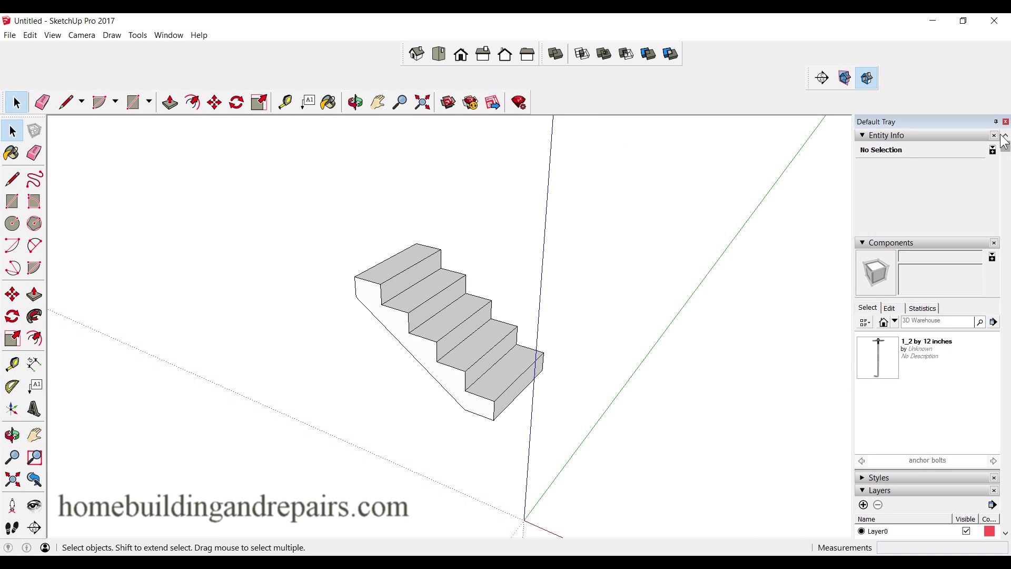
{"action": "left_click_drag", "start_coordinate": [1006, 152], "coordinate": [1008, 480]}
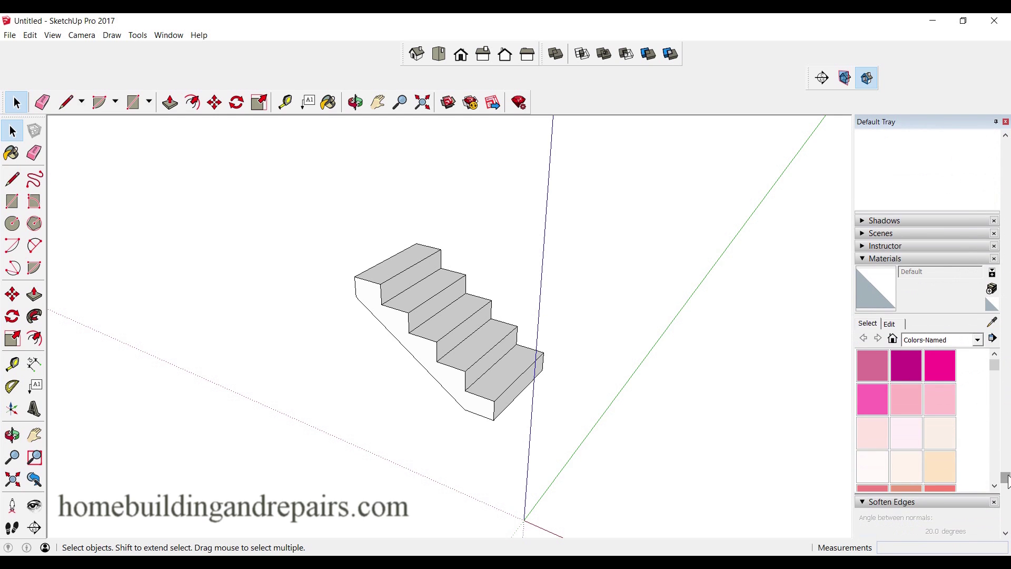
- Paint the whole staircase Bisque
{"action": "left_click", "coordinate": [938, 467]}
{"action": "left_click", "coordinate": [506, 362]}
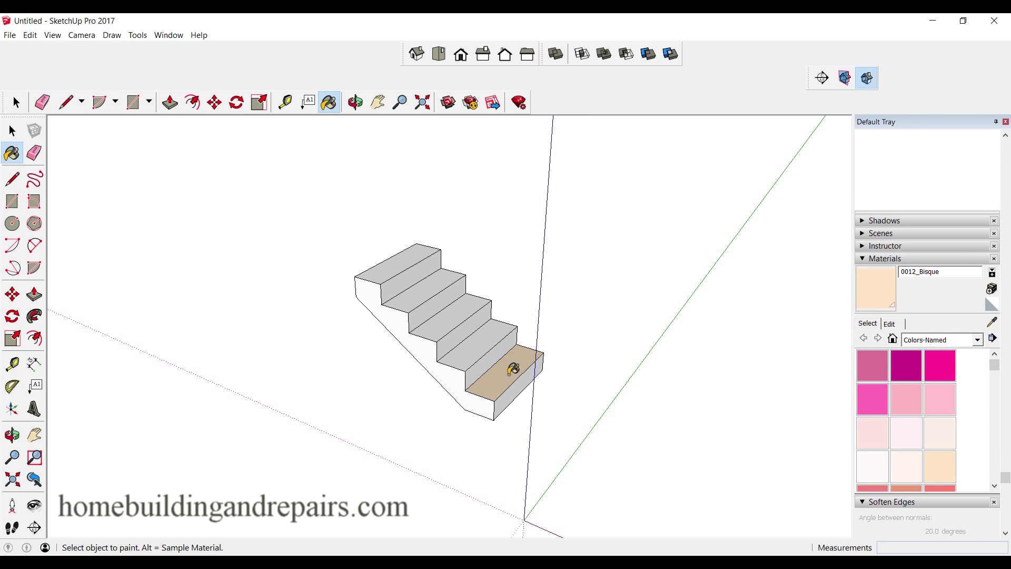
{"action": "key", "text": "space"}
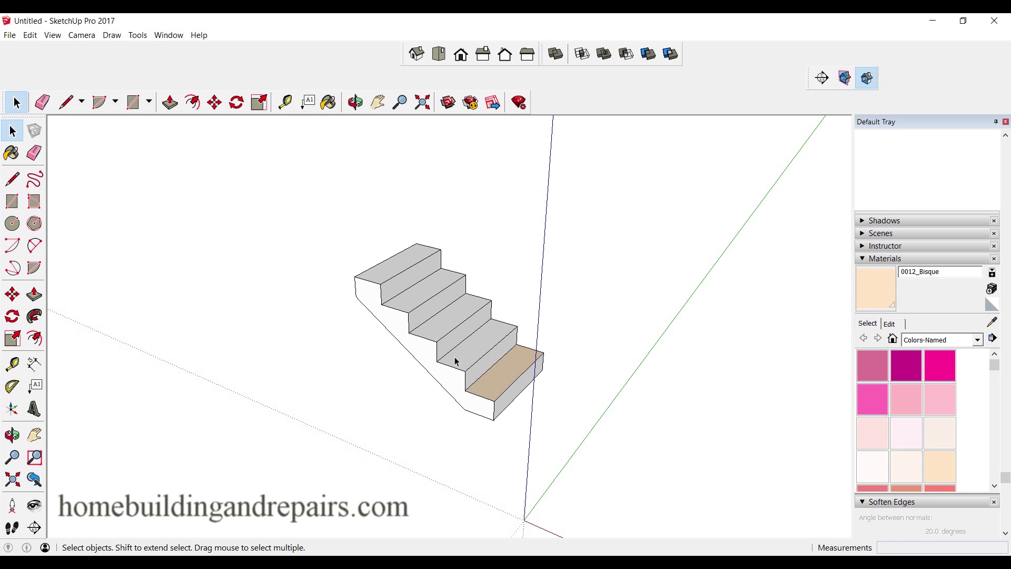
{"action": "triple_click", "coordinate": [462, 351]}
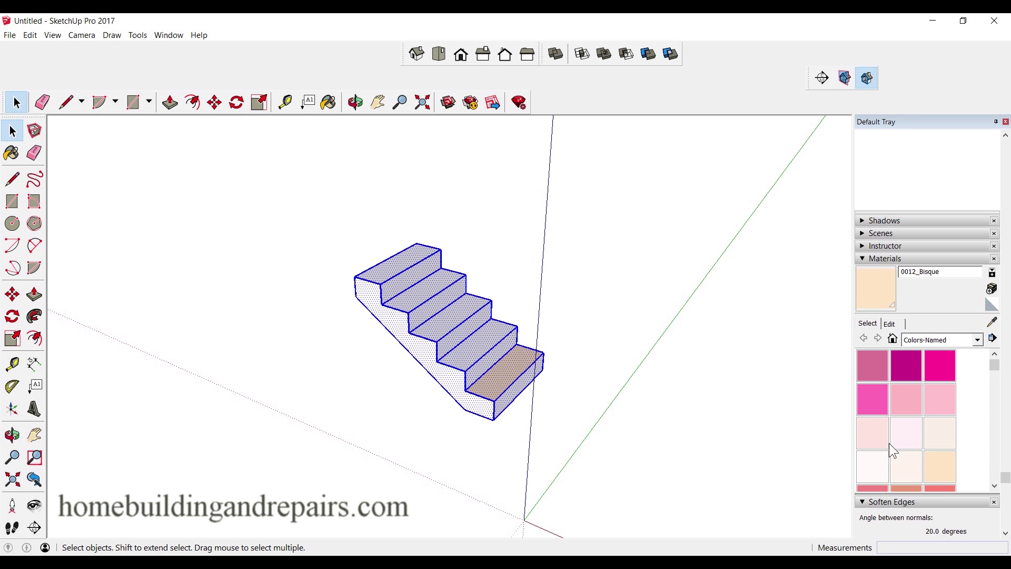
{"action": "left_click", "coordinate": [932, 468]}
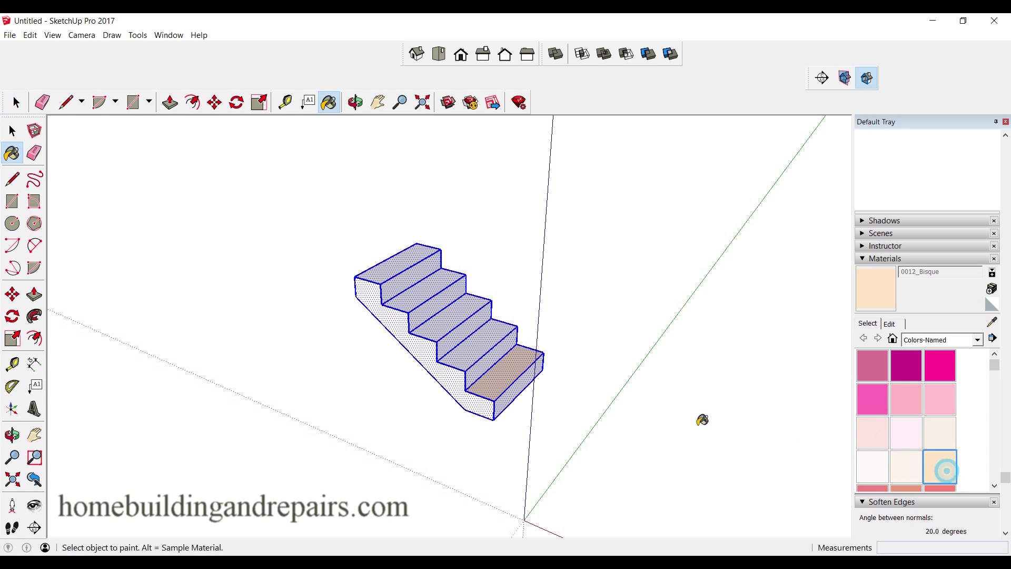
{"action": "left_click", "coordinate": [493, 356]}
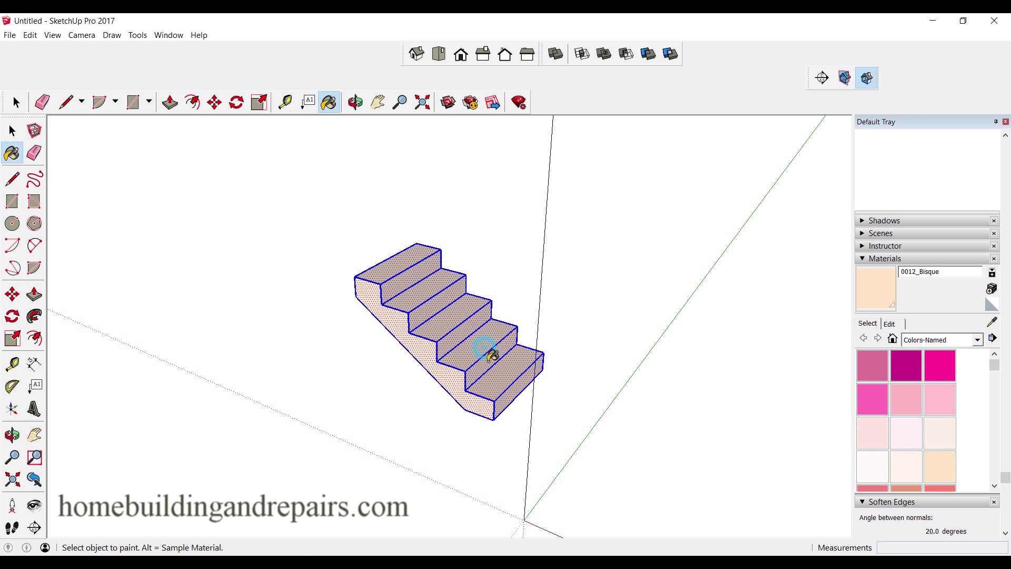
{"action": "key", "text": "space"}
{"action": "left_click", "coordinate": [599, 420]}
{"action": "middle_click_drag", "start_coordinate": [628, 456], "coordinate": [489, 401]}
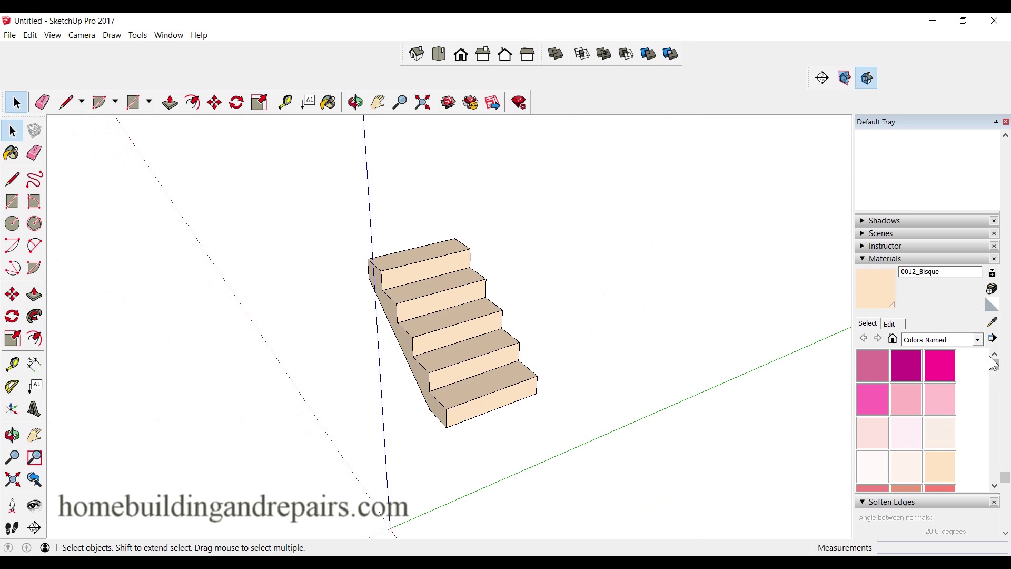
- Paint all five treads 0020_Red
{"action": "left_click_drag", "start_coordinate": [994, 365], "coordinate": [994, 377]}
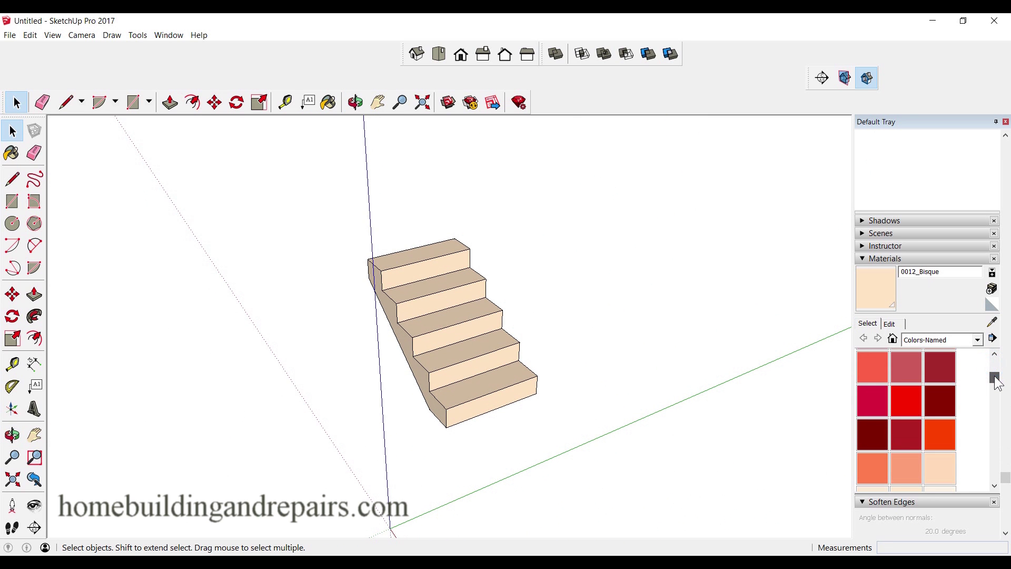
{"action": "left_click", "coordinate": [910, 400]}
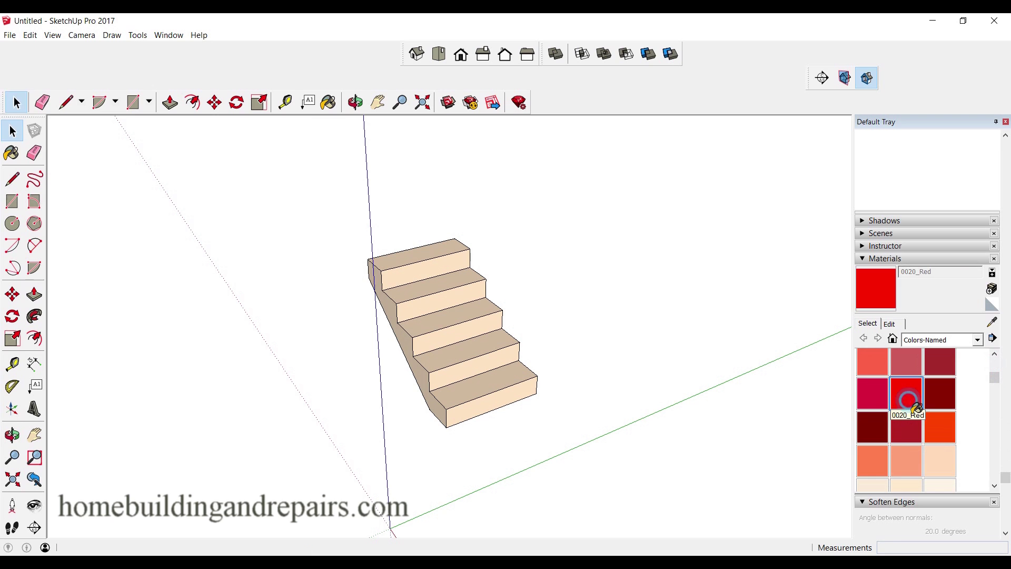
{"action": "left_click", "coordinate": [506, 392]}
{"action": "left_click", "coordinate": [489, 351]}
{"action": "left_click", "coordinate": [453, 313]}
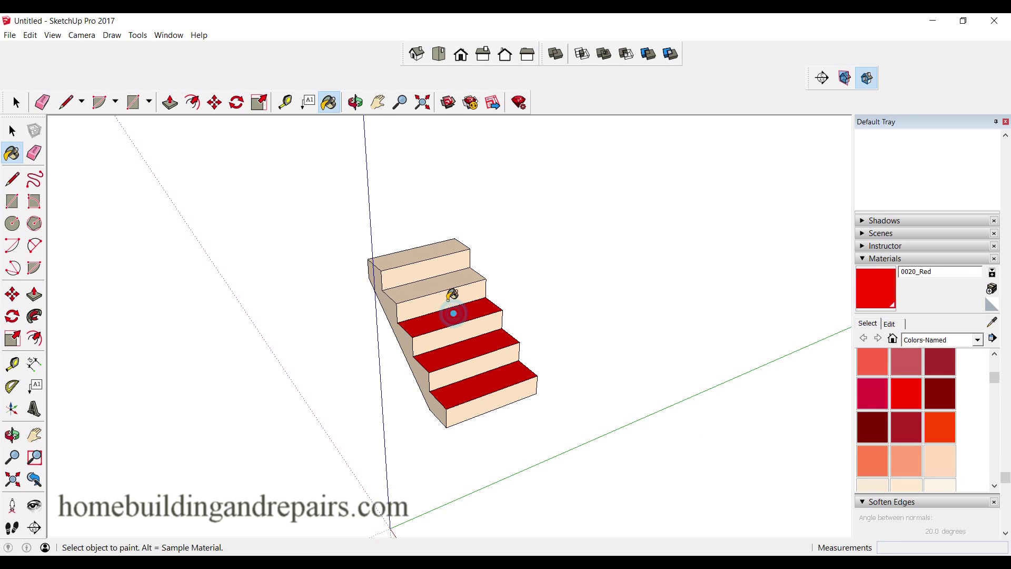
{"action": "left_click", "coordinate": [440, 283]}
{"action": "left_click", "coordinate": [428, 252]}
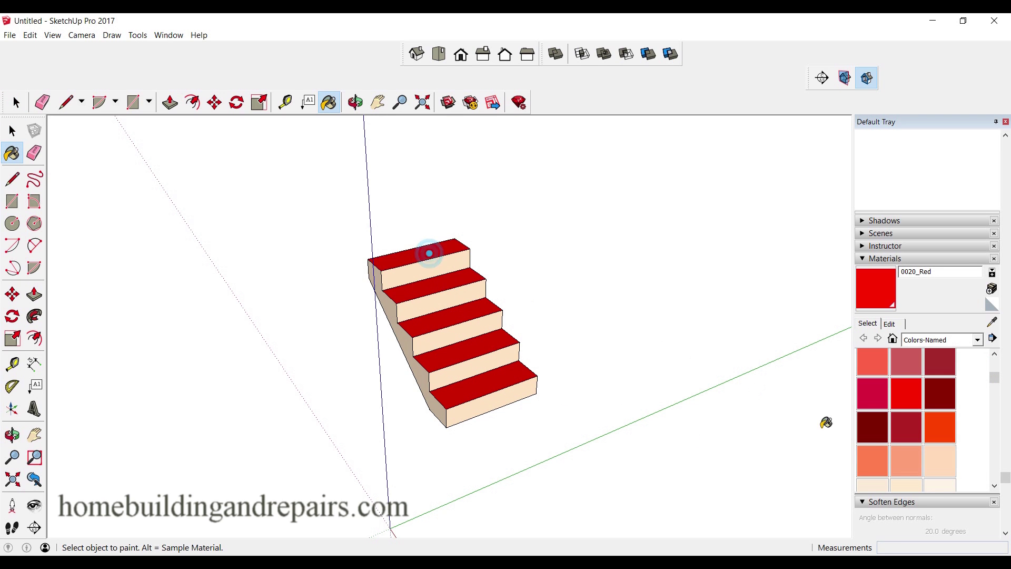
- Paint the three lower risers and the third tread 0025_Coral
{"action": "left_click", "coordinate": [877, 462]}
{"action": "left_click", "coordinate": [513, 405]}
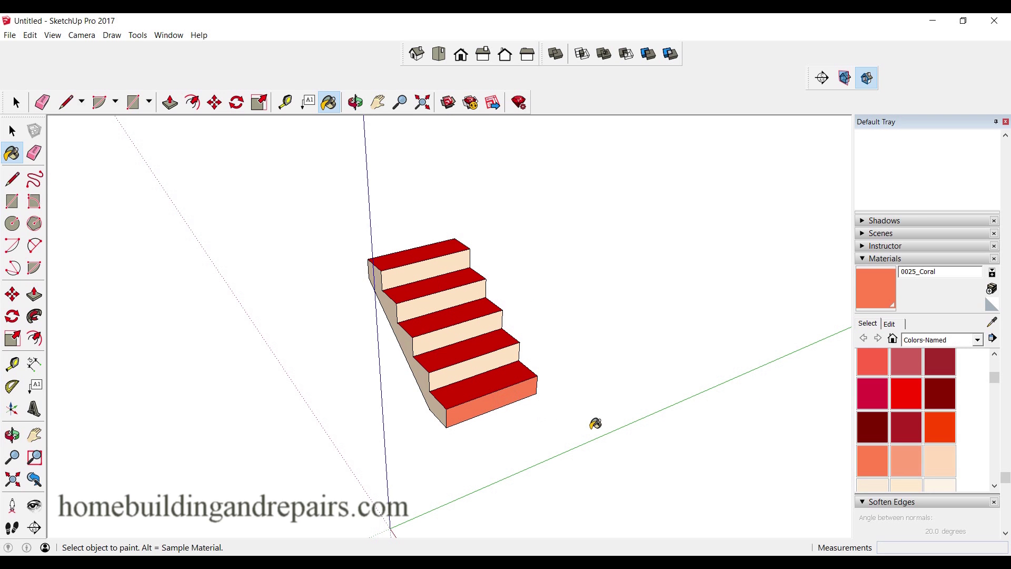
{"action": "left_click", "coordinate": [506, 370]}
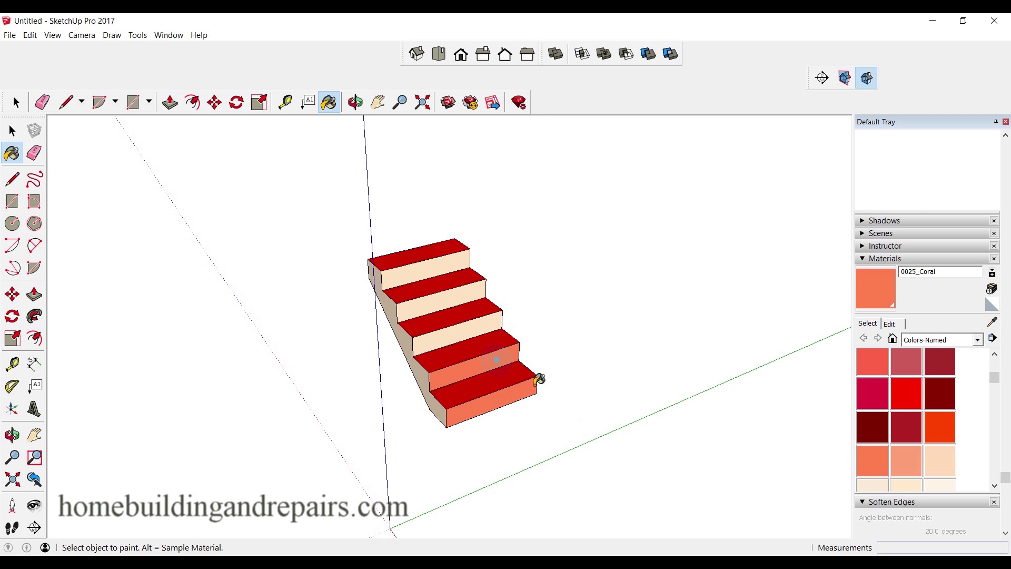
{"action": "left_click", "coordinate": [476, 337]}
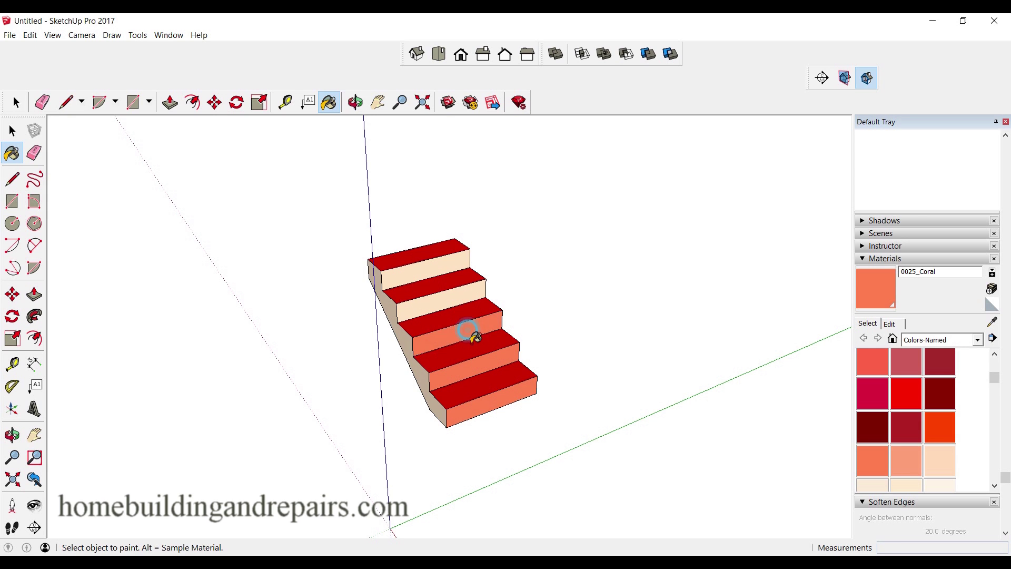
{"action": "left_click", "coordinate": [467, 312]}
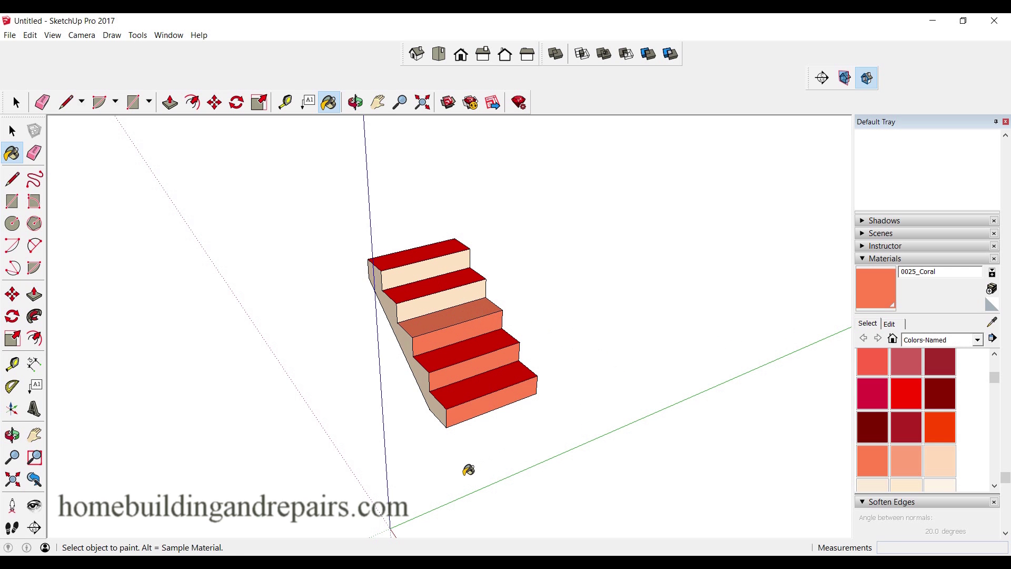
{"action": "mouse_move", "coordinate": [653, 453]}
{"action": "middle_mouse_down"}
{"action": "mouse_move", "coordinate": [451, 453]}
{"action": "mouse_move", "coordinate": [587, 460]}
{"action": "mouse_move", "coordinate": [467, 421]}
{"action": "middle_mouse_up"}
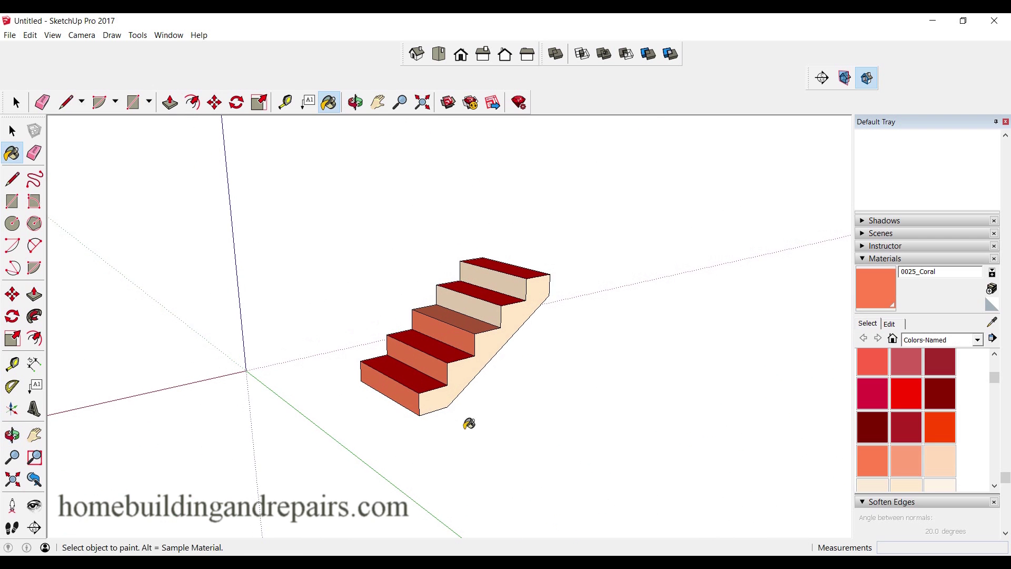
- Switch the Materials library to Wood and paint the stair's side Wood Bamboo
{"action": "key", "text": "space"}
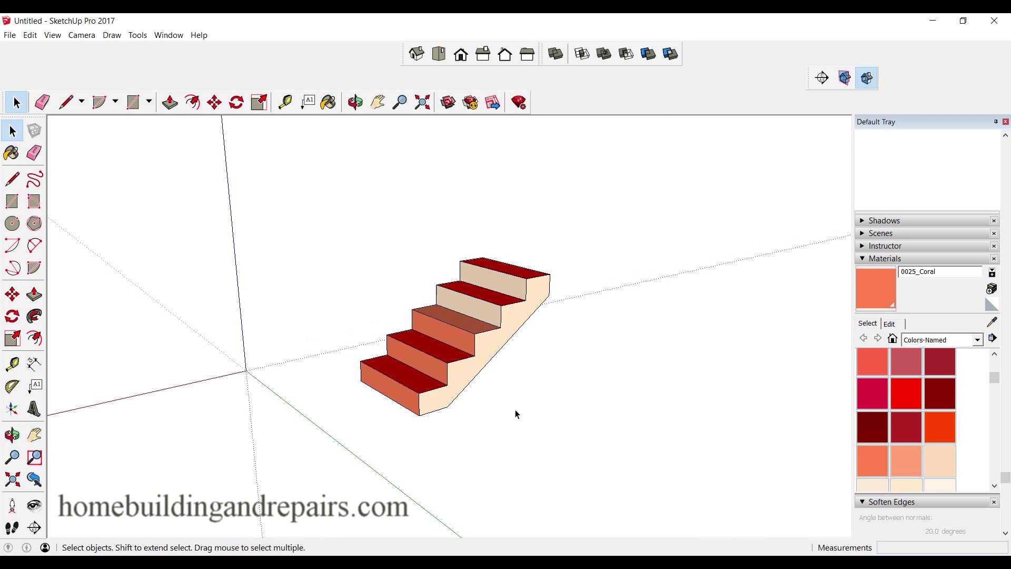
{"action": "left_click", "coordinate": [977, 339]}
{"action": "left_click", "coordinate": [920, 511]}
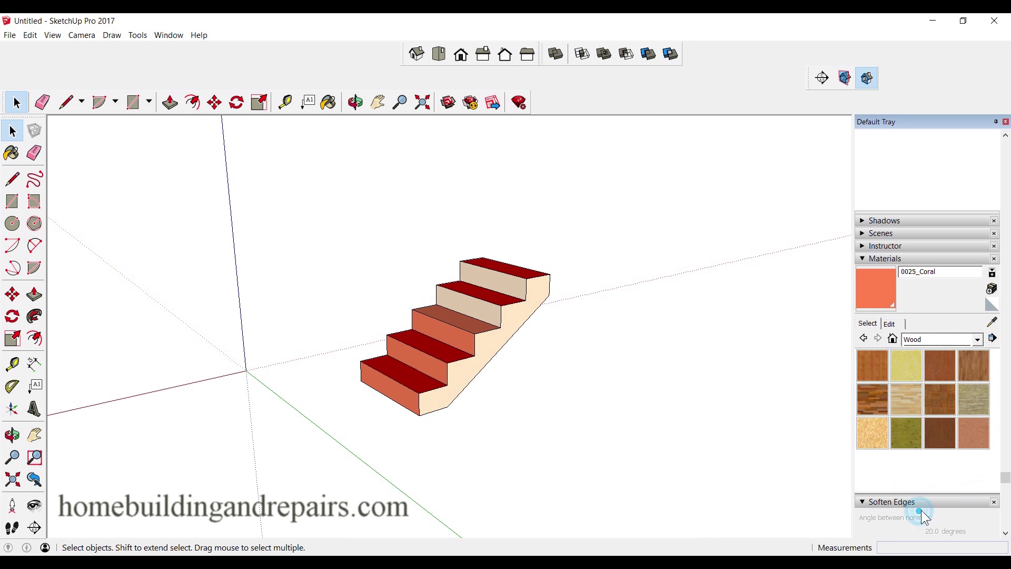
{"action": "left_click", "coordinate": [873, 365]}
{"action": "left_click", "coordinate": [488, 357]}
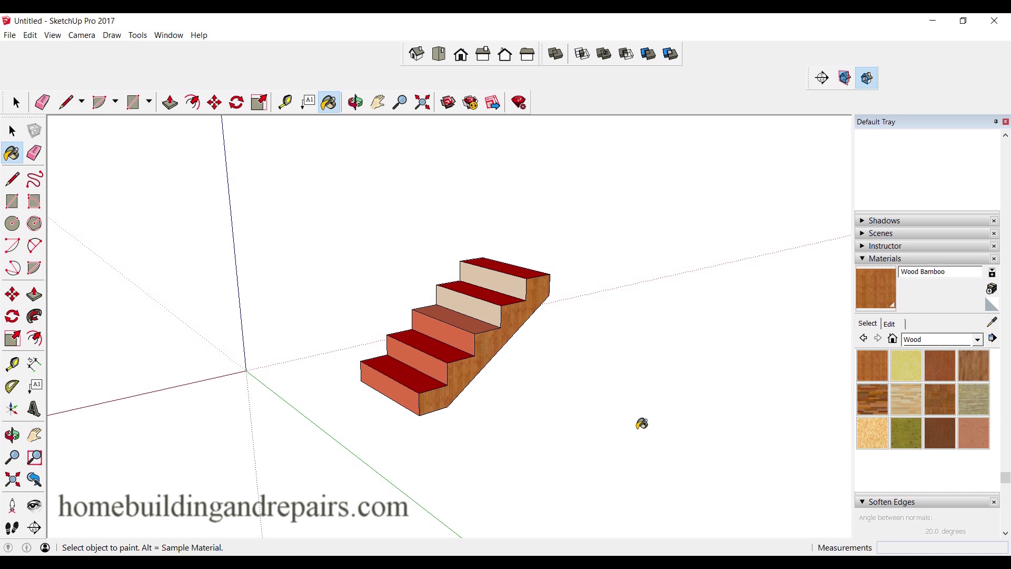
- Select the whole staircase and paint it Wood OSB
{"action": "key", "text": "space"}
{"action": "left_click_drag", "start_coordinate": [311, 209], "coordinate": [620, 466]}
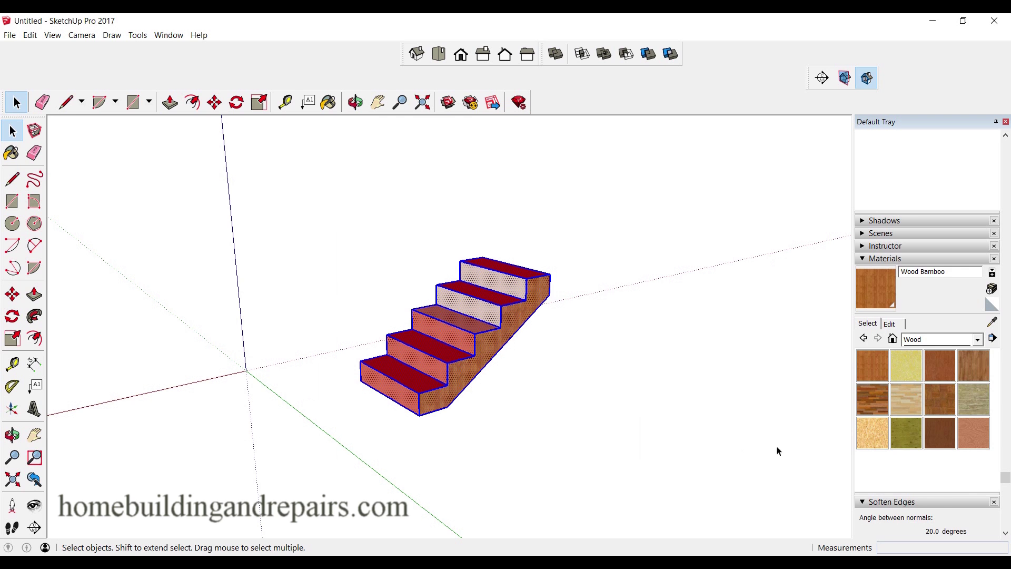
{"action": "left_click", "coordinate": [869, 436]}
{"action": "left_click", "coordinate": [489, 352]}
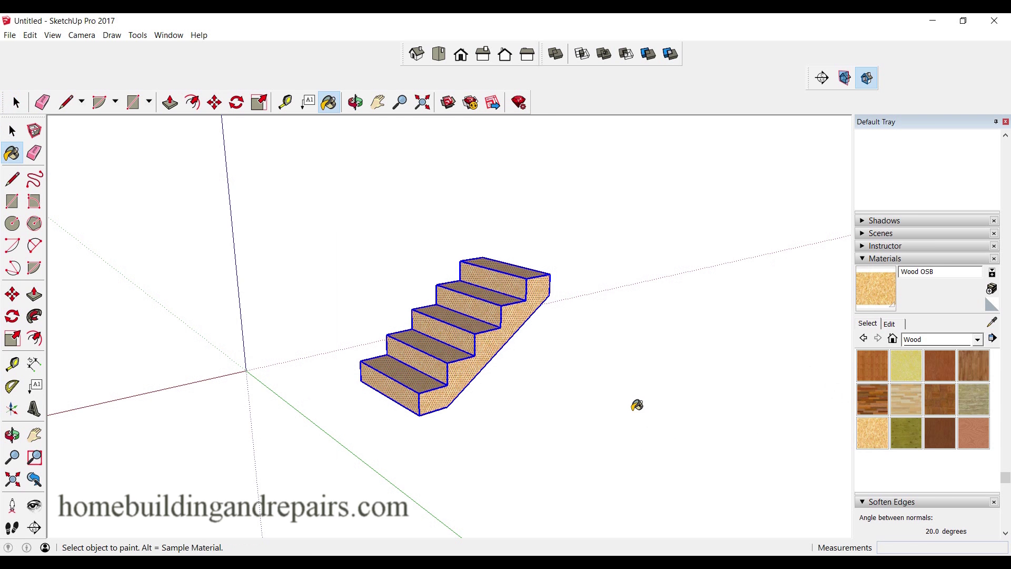
{"action": "key", "text": "space"}
{"action": "left_click", "coordinate": [629, 396]}
{"action": "middle_click_drag", "start_coordinate": [687, 475], "coordinate": [440, 391]}
{"action": "middle_click_drag", "start_coordinate": [562, 415], "coordinate": [475, 412]}
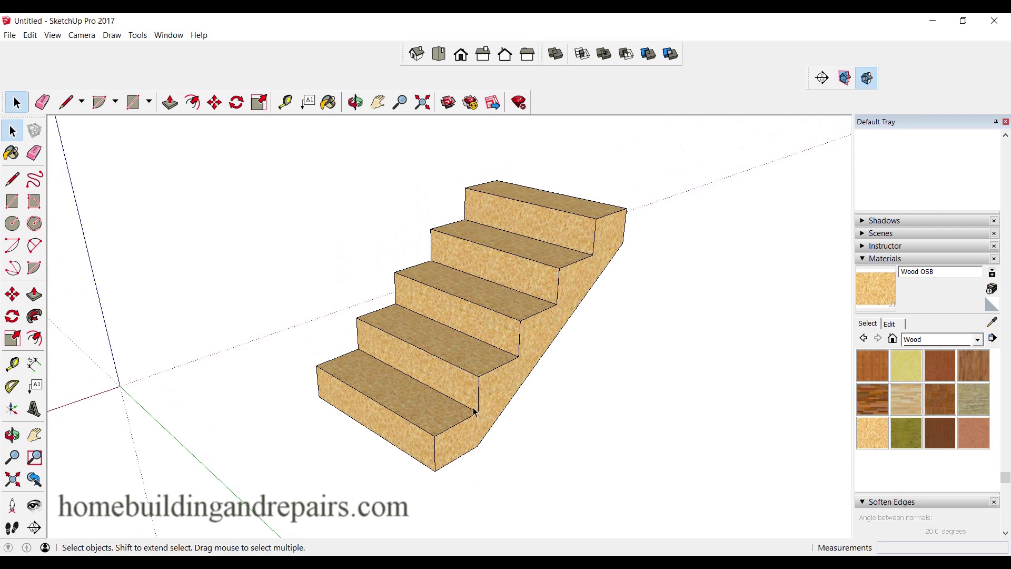
- Repaint the entire staircase with Wood Plywood Knots
{"action": "left_click", "coordinate": [902, 431]}
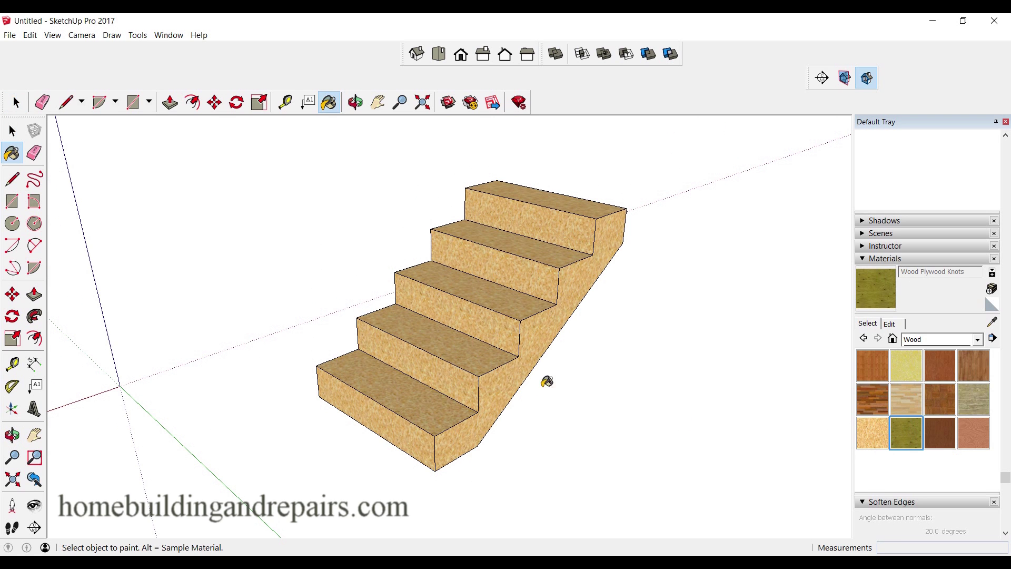
{"action": "left_click", "coordinate": [524, 371]}
{"action": "key", "text": "space"}
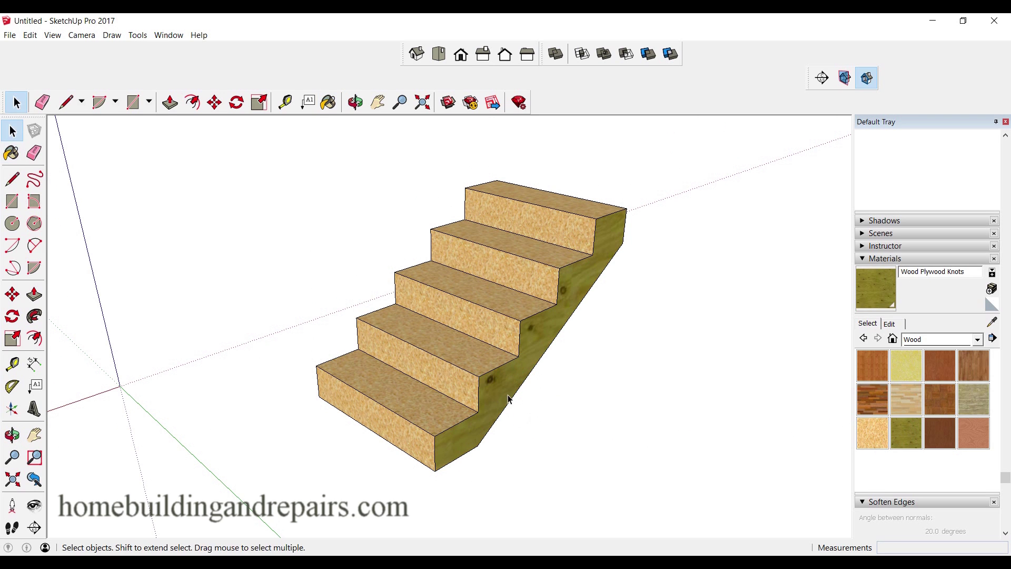
{"action": "triple_click", "coordinate": [501, 388]}
{"action": "left_click", "coordinate": [915, 434]}
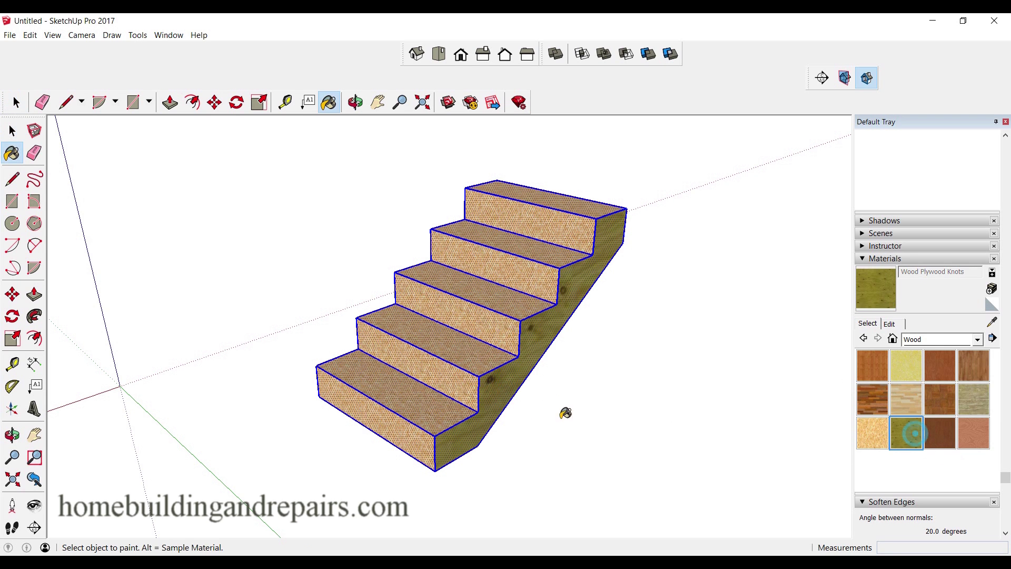
{"action": "left_click", "coordinate": [502, 390]}
{"action": "key", "text": "space"}
{"action": "left_click", "coordinate": [599, 438]}
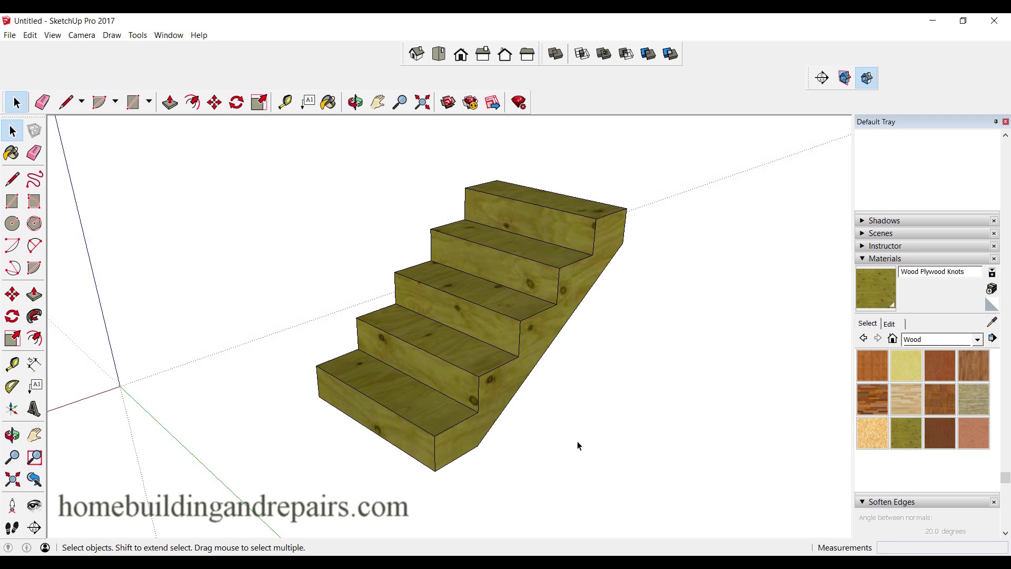
{"action": "double_click", "coordinate": [505, 395]}
{"action": "left_click", "coordinate": [506, 395]}
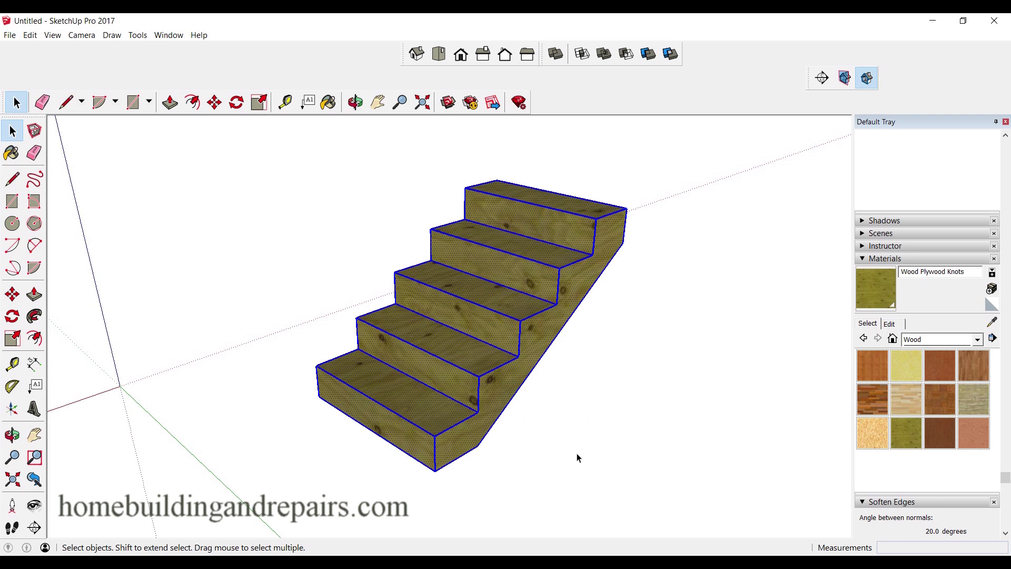
- Push the 3-foot side face in about 2' 8 9/16" to a thin stringer and select it
{"action": "left_click", "coordinate": [34, 294]}
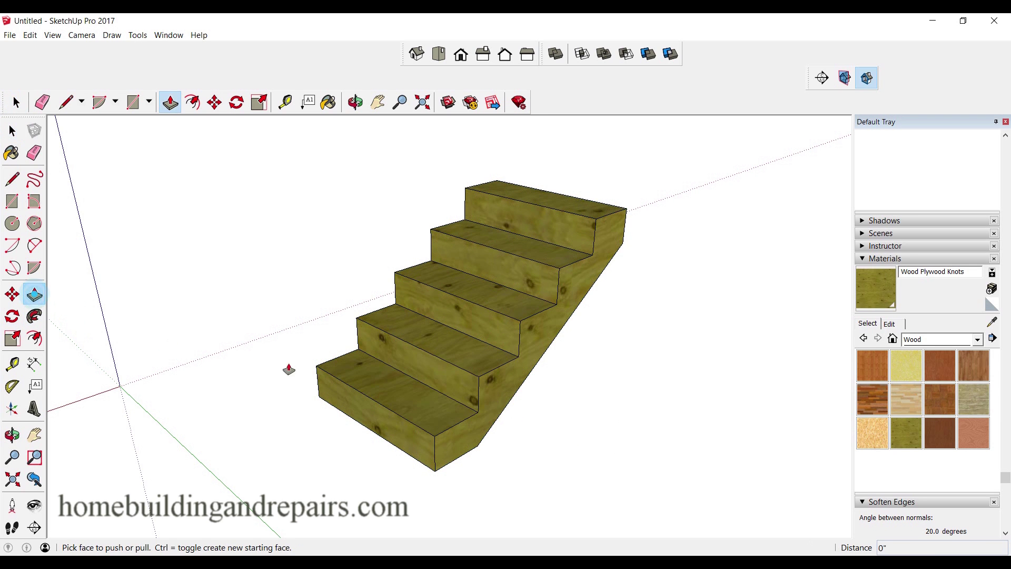
{"action": "left_click_drag", "start_coordinate": [507, 404], "coordinate": [380, 362]}
{"action": "key", "text": "space"}
{"action": "middle_click_drag", "start_coordinate": [358, 431], "coordinate": [413, 437]}
{"action": "left_click_drag", "start_coordinate": [615, 435], "coordinate": [219, 158]}
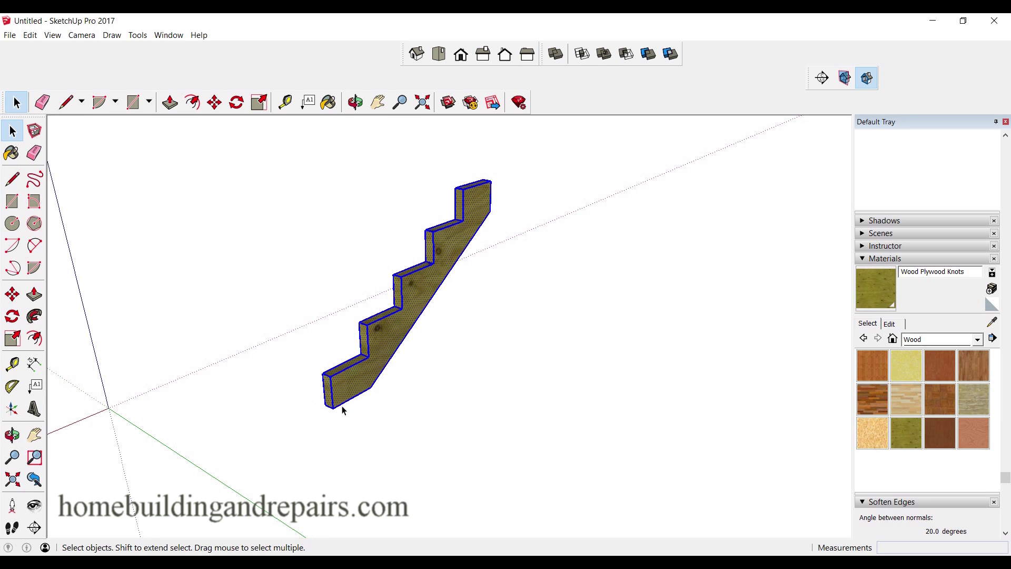
{"action": "middle_click_drag", "start_coordinate": [342, 410], "coordinate": [340, 417]}
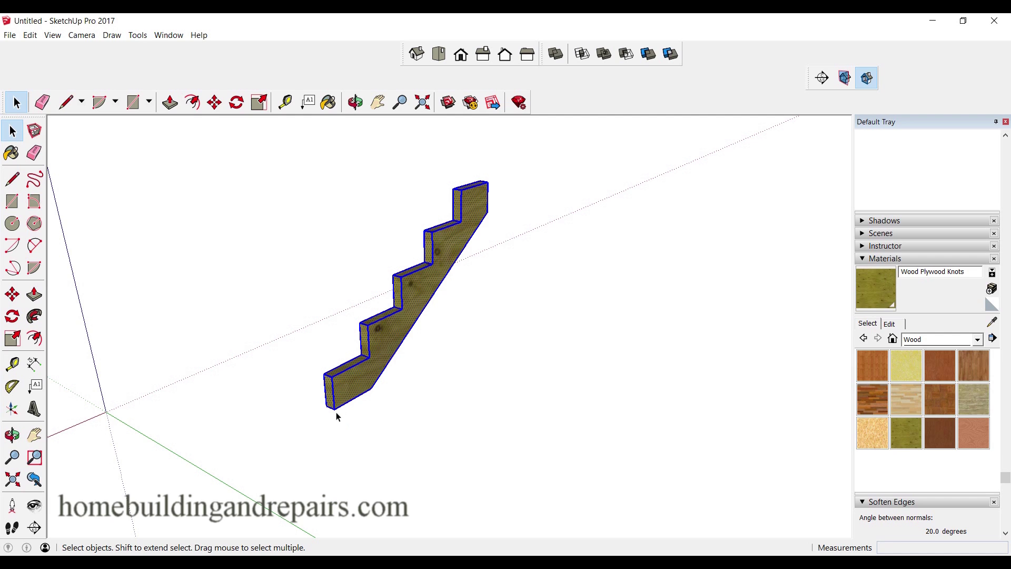
- Copy the stringer from its bottom corner and place the copy beside the original
{"action": "left_click", "coordinate": [12, 294]}
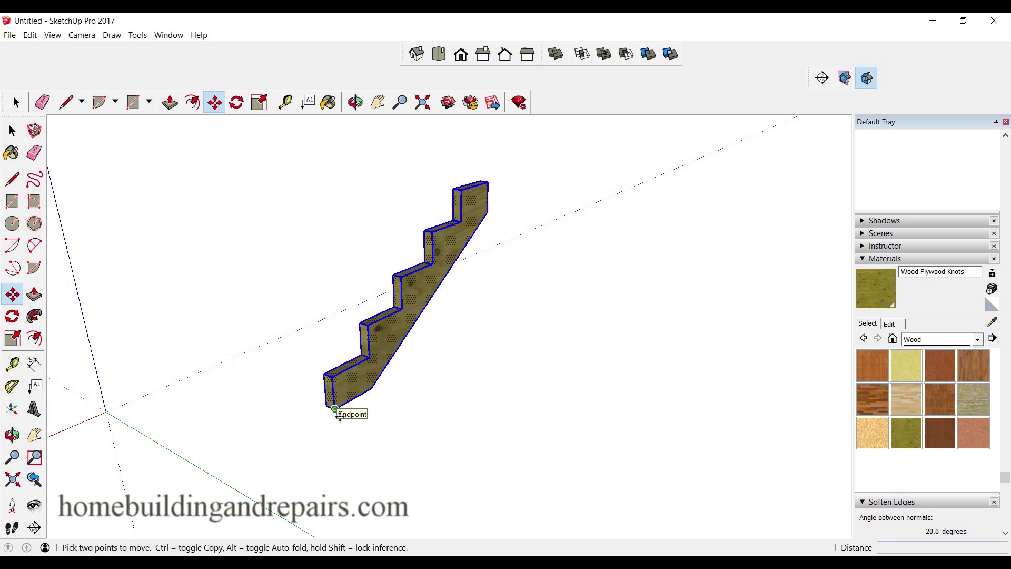
{"action": "left_click", "coordinate": [339, 415]}
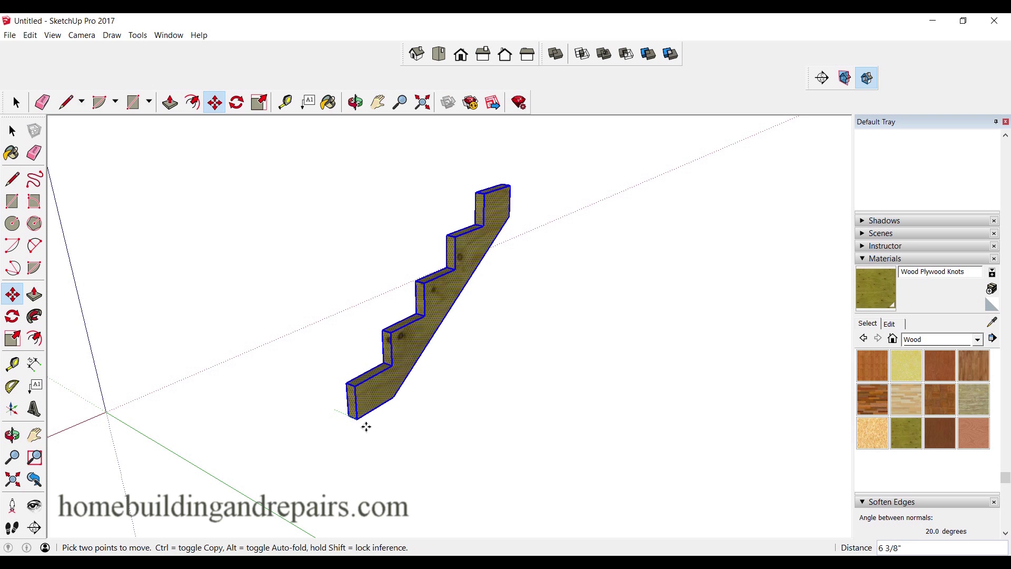
{"action": "key", "text": "ctrl"}
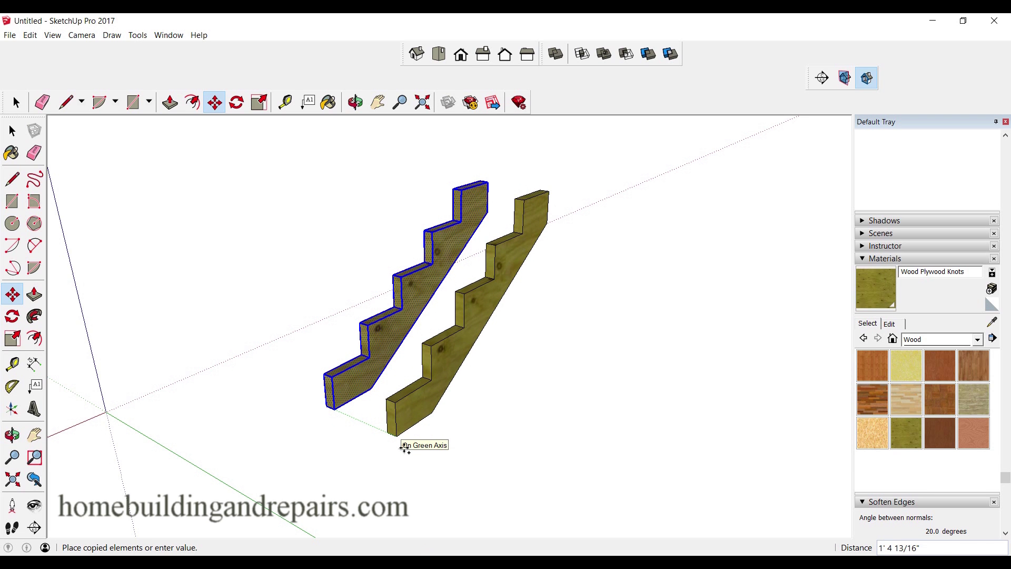
{"action": "left_click", "coordinate": [430, 456]}
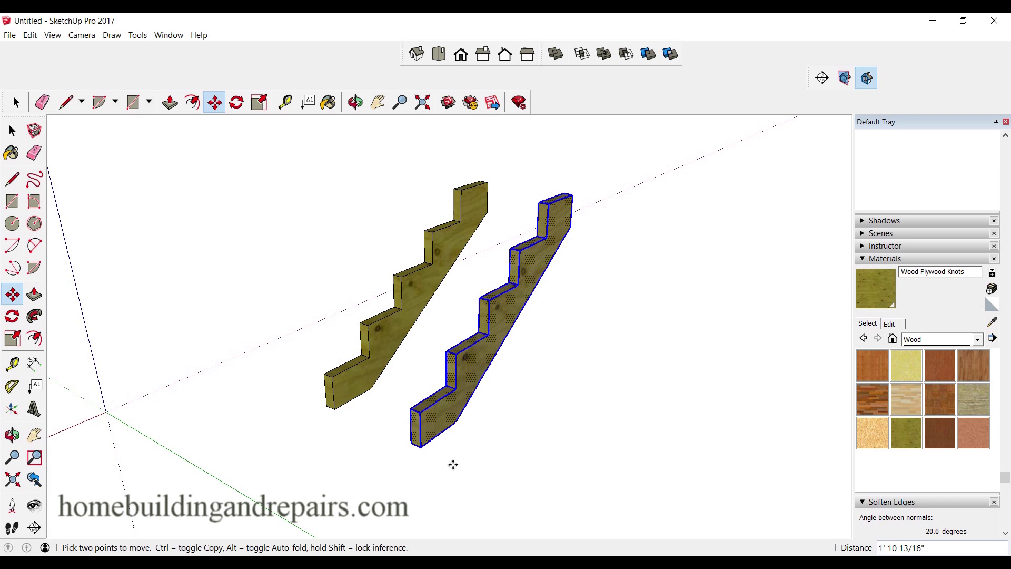
- Array the copy with 3x to get four evenly spaced stringers
{"action": "type", "text": "3"}
{"action": "left_click", "coordinate": [881, 550]}
{"action": "key", "text": "BackSpace"}
{"action": "type", "text": "3x"}
{"action": "key", "text": "Return"}
{"action": "scroll", "coordinate": [806, 514], "scroll_direction": "down", "scroll_amount": 3}
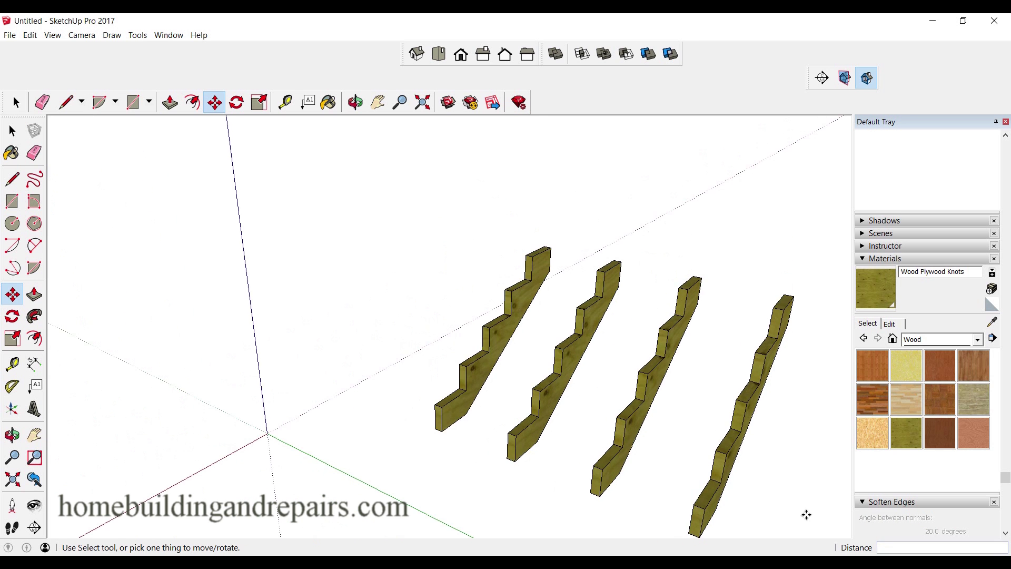
{"action": "middle_click_drag", "start_coordinate": [806, 514], "coordinate": [713, 473]}
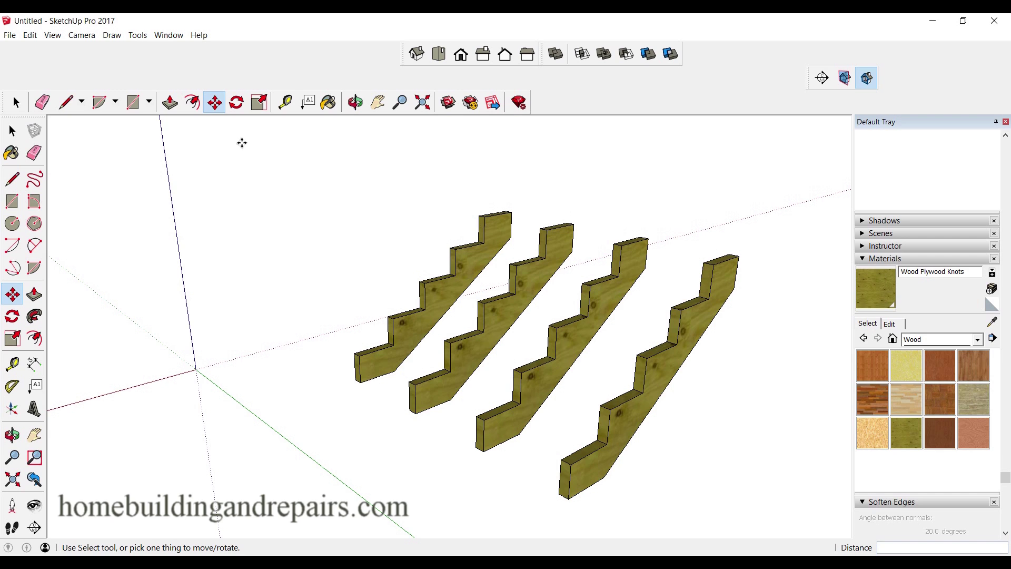
{"action": "key", "text": "space"}
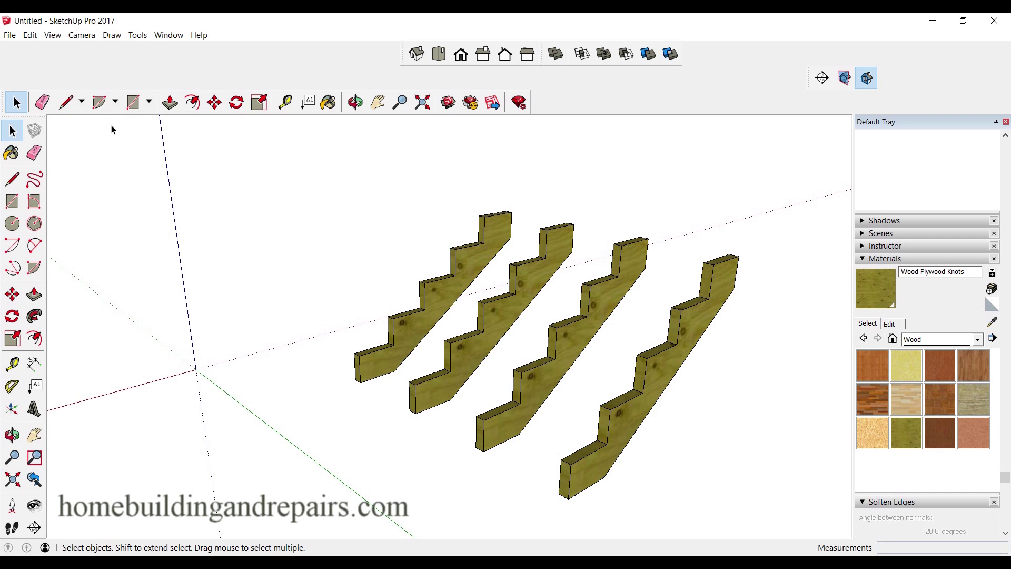